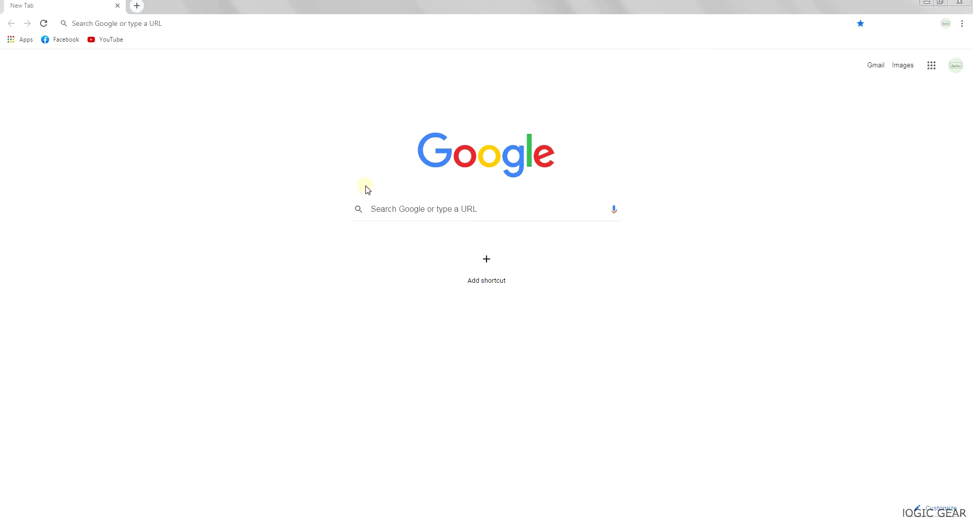
Step: Open the terrain.party website and zoom the map in on the selection area around Tampere
left_click(112, 23)
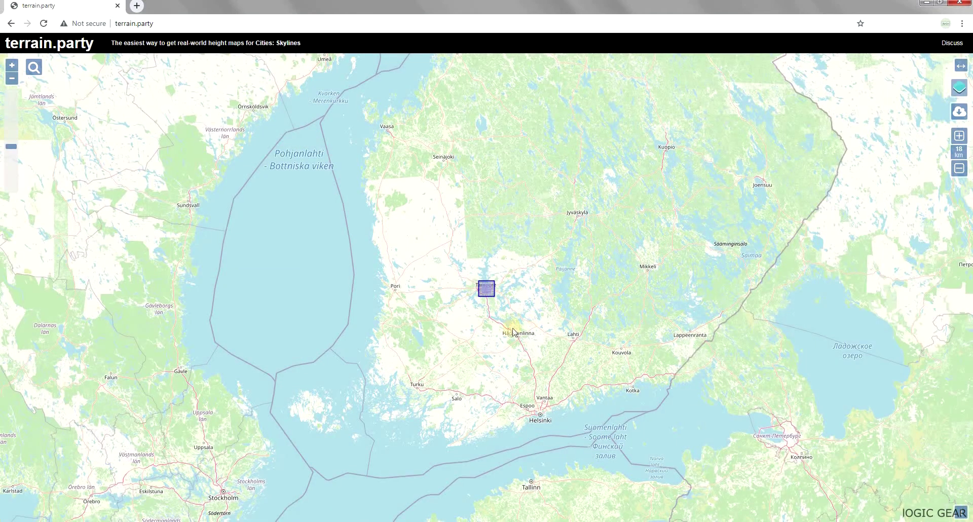
scroll(496, 307, "up", 5)
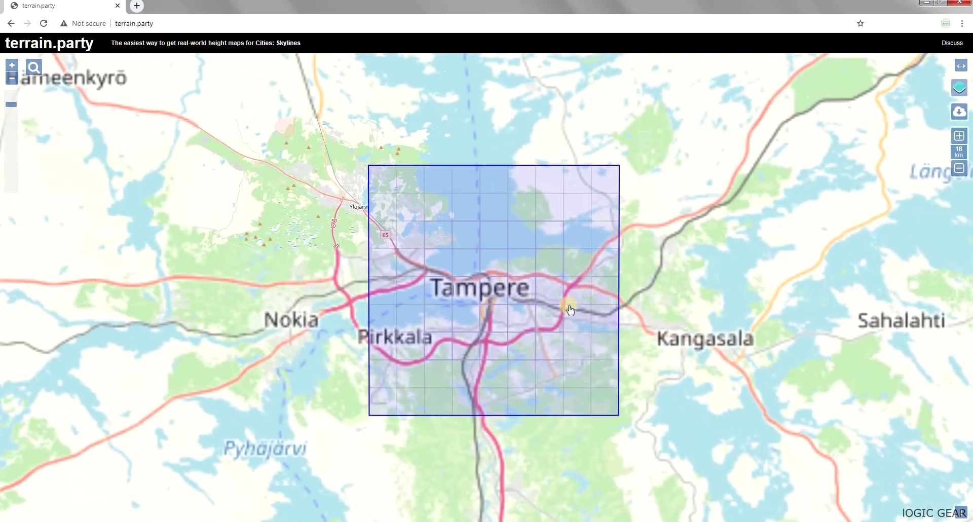
scroll(569, 311, "up", 1)
scroll(597, 309, "down", 1)
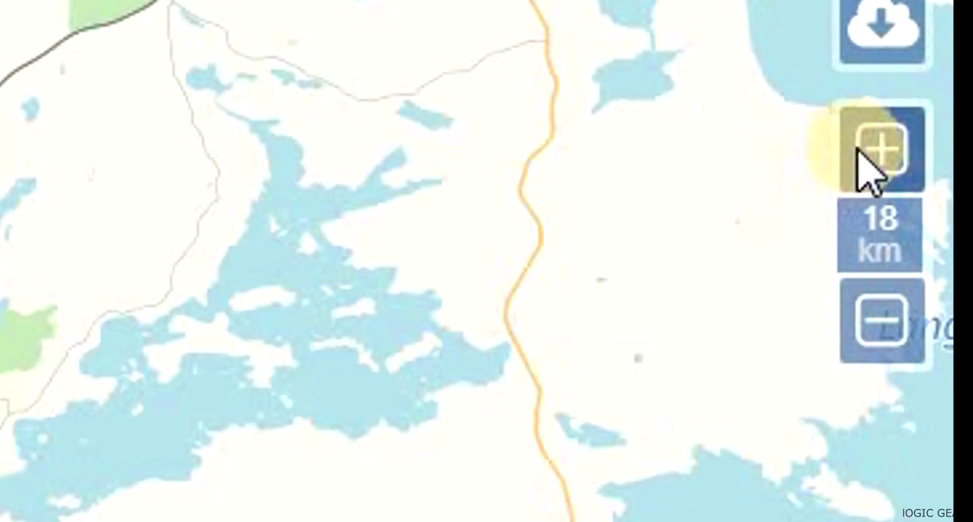
Step: Enlarge the height map selection area around Tampere to 25 km
left_click(955, 136)
left_click(955, 135)
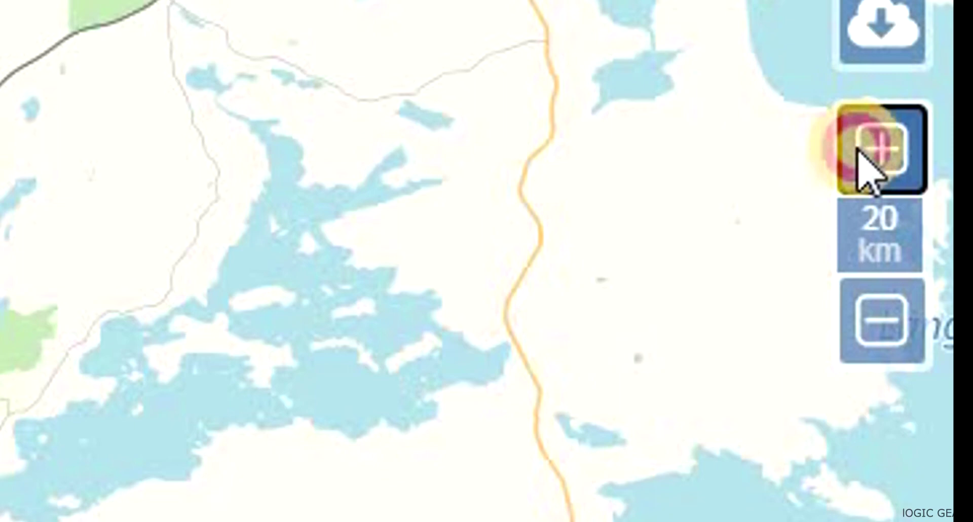
left_click(955, 135)
left_click(858, 150)
left_click(857, 149)
left_click(861, 151)
left_click(861, 151)
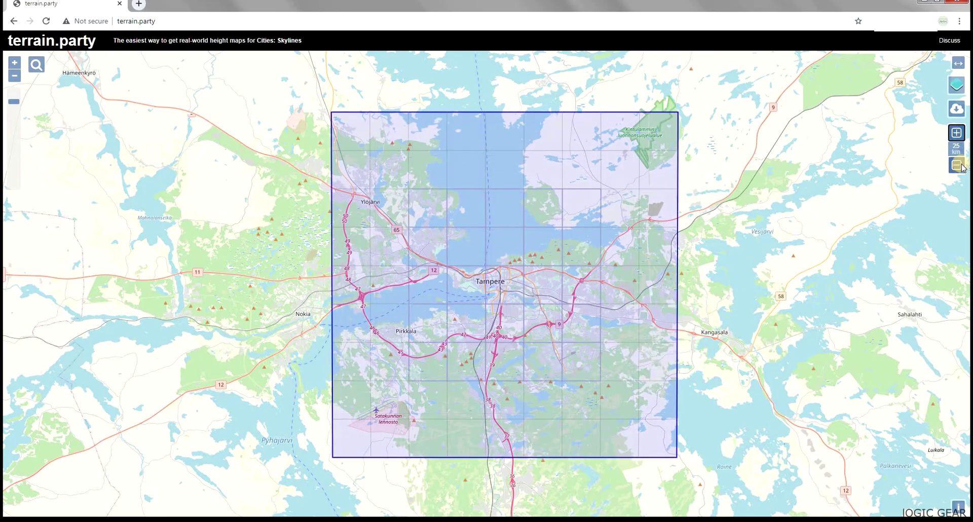
Step: Reduce the selection area around Tampere to 16 km
left_click(902, 317)
left_click(958, 165)
left_click(958, 164)
left_click(957, 165)
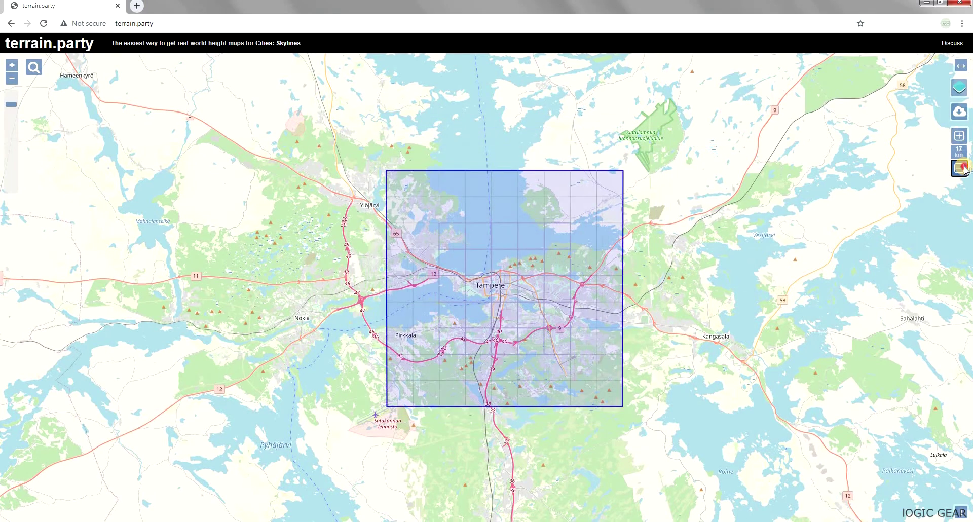
left_click(957, 164)
left_click(959, 135)
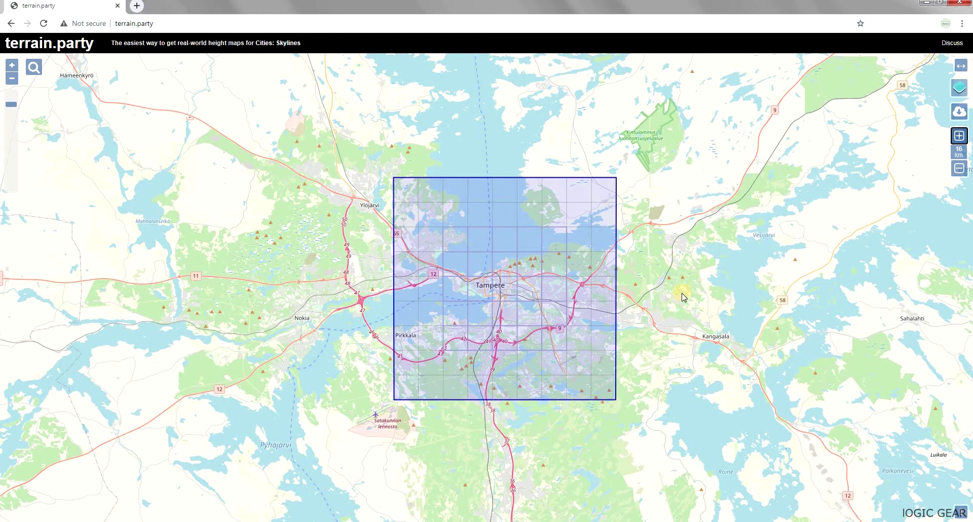
Step: Move the selection area to the island of Ibiza and enlarge it to 38 km so it surrounds the island
scroll(291, 266, "down", 5)
left_click_drag(291, 266, 622, 284)
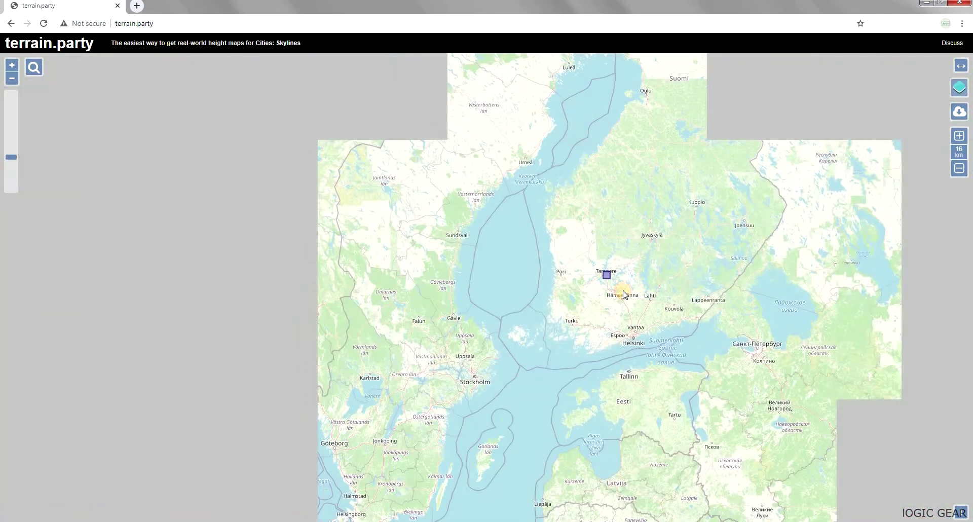
scroll(641, 268, "down", 1)
left_click_drag(420, 477, 633, 314)
scroll(581, 408, "up", 5)
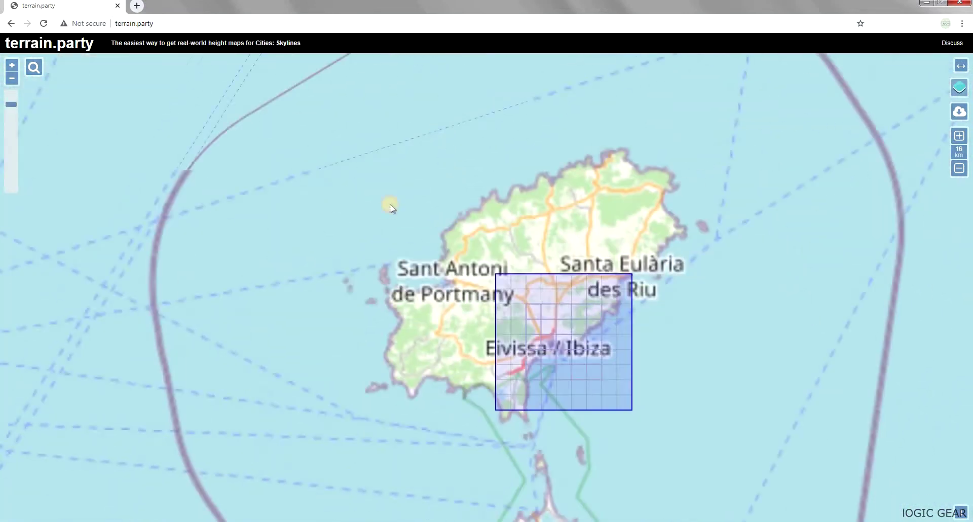
left_click(959, 135)
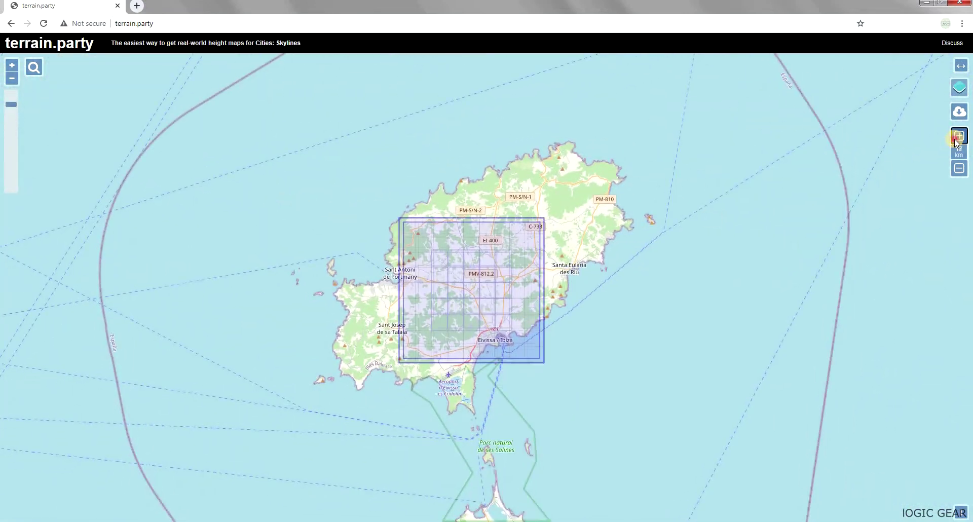
left_click_drag(474, 285, 492, 274)
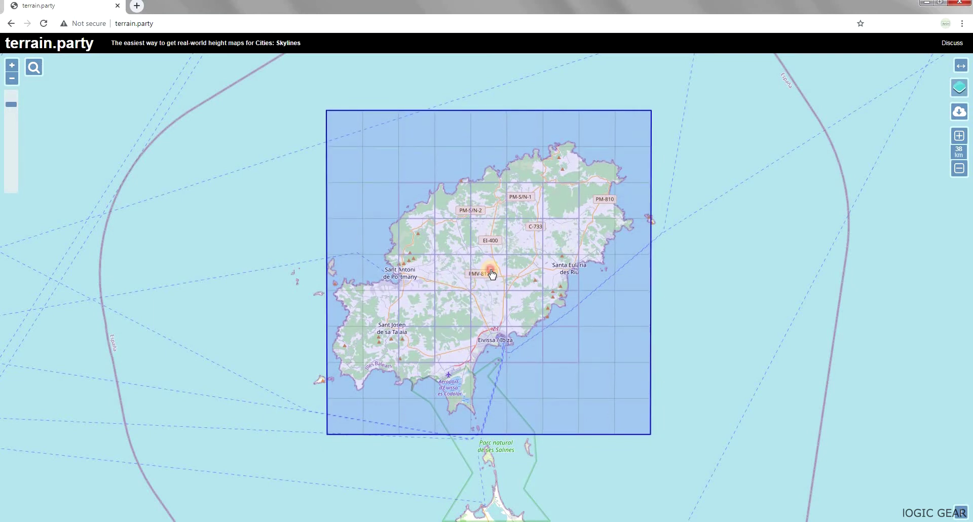
Step: Download the height maps of the selected area, naming the area myterrain
scroll(471, 319, "up", 1)
scroll(472, 320, "down", 1)
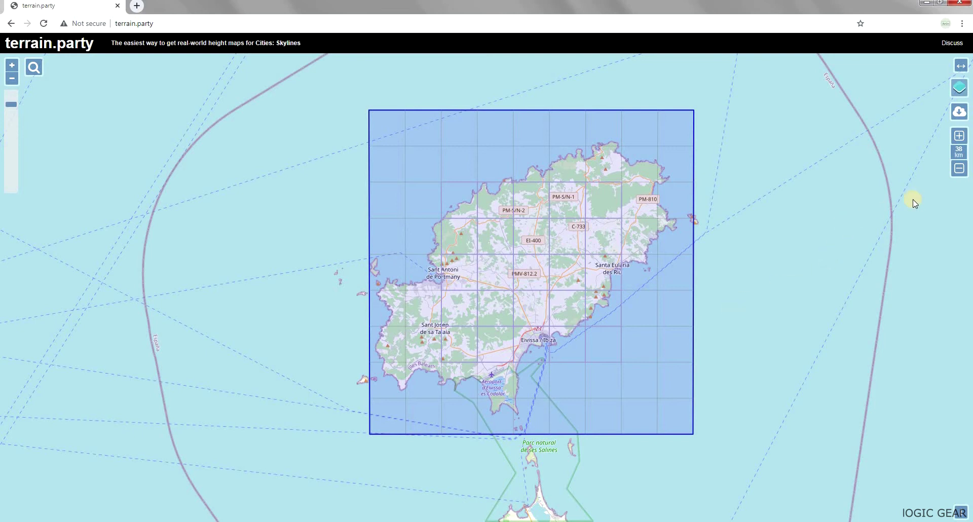
left_click(958, 112)
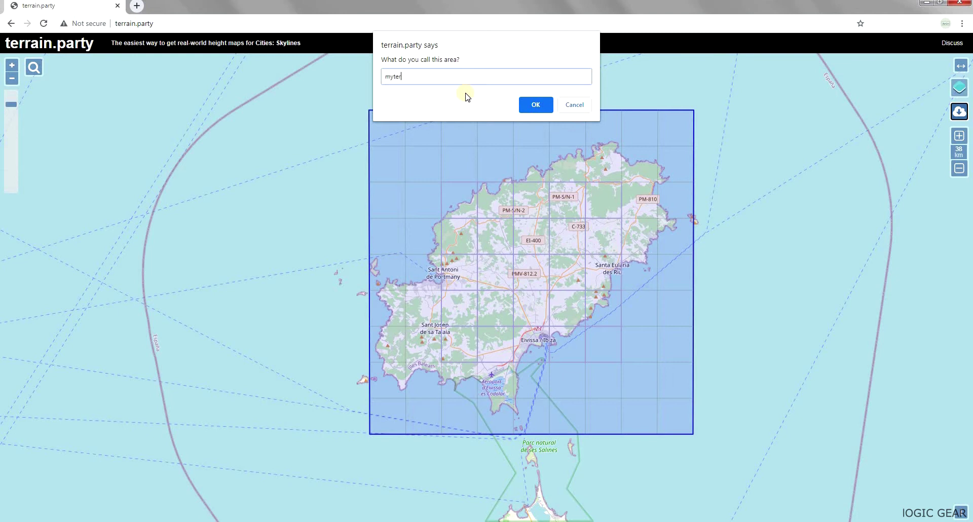
left_click(527, 104)
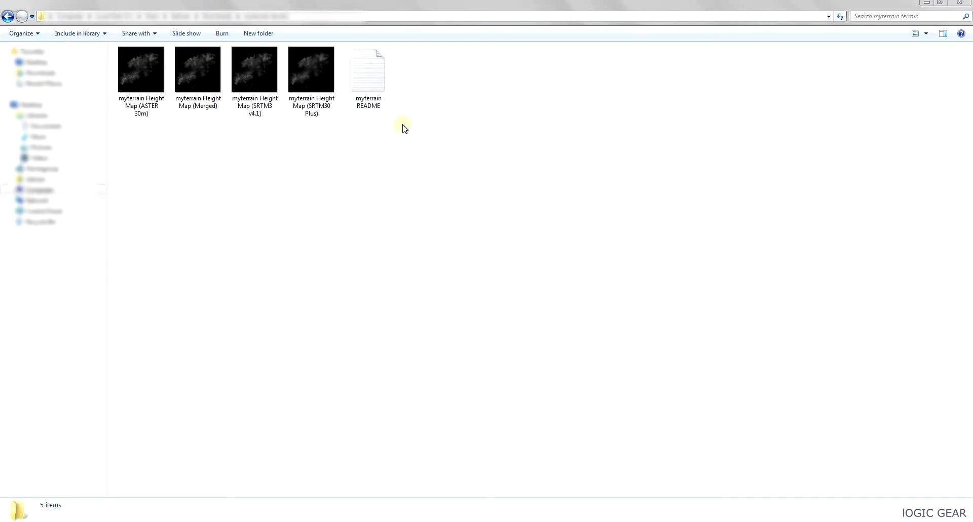
Step: Read the height map descriptions in the myterrain README file and close it
double_click(368, 76)
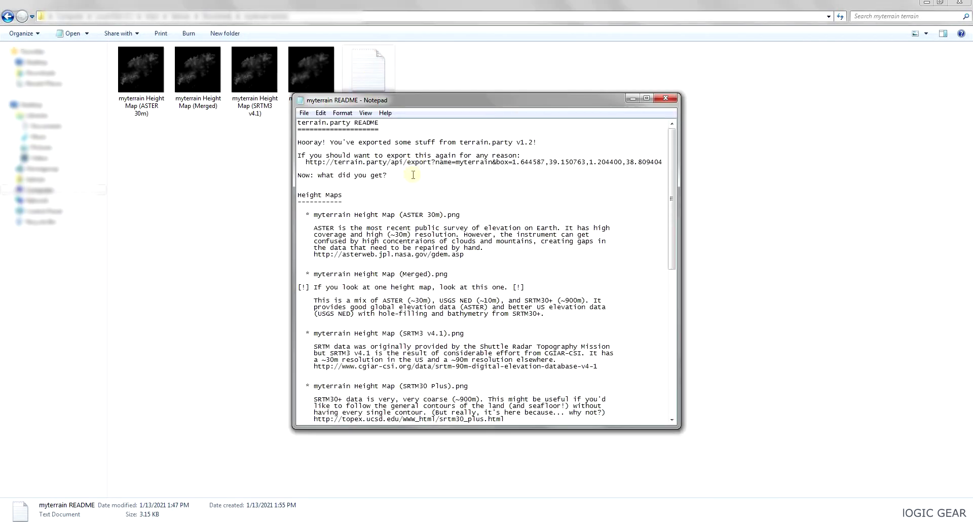
left_click_drag(671, 170, 672, 217)
left_click_drag(671, 267, 672, 288)
left_click(665, 99)
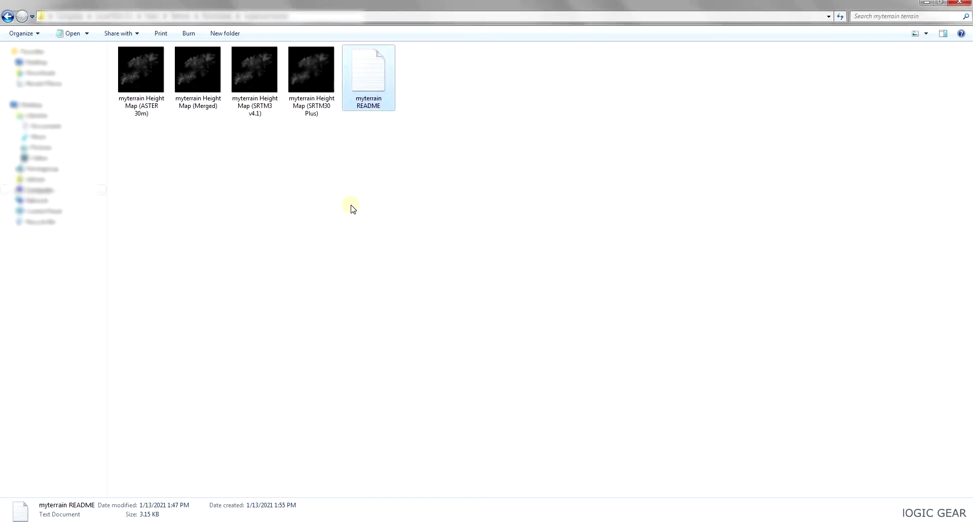
Step: Preview the myterrain Height Map (Merged) image from the downloaded folder
left_click(190, 179)
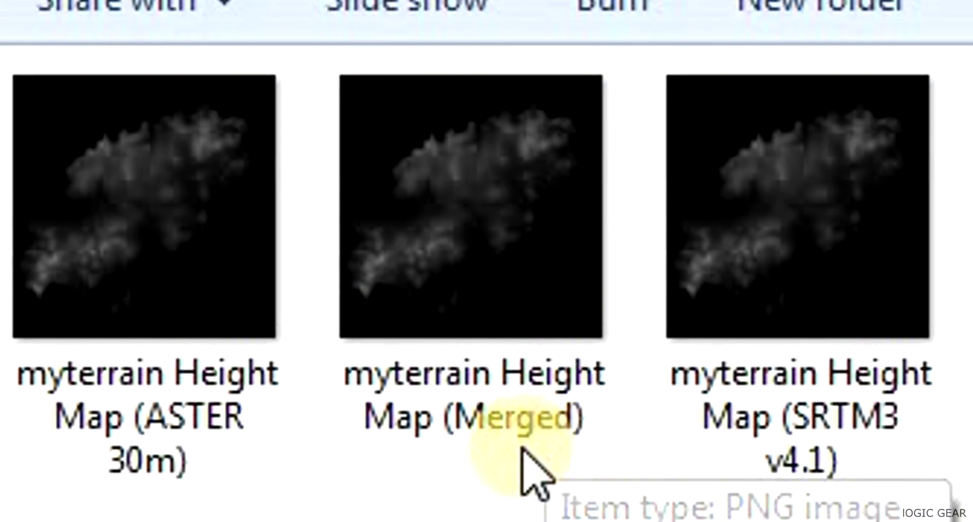
left_click(508, 271)
double_click(509, 270)
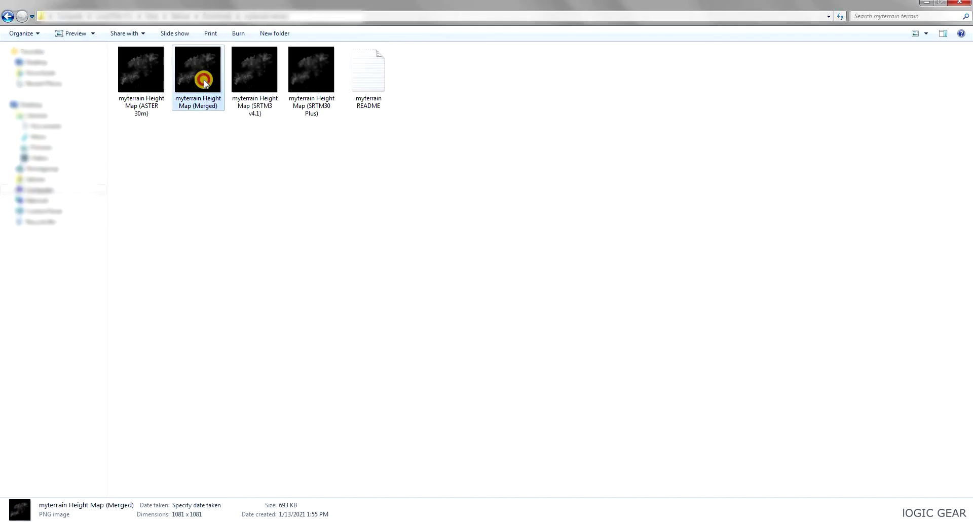
left_click(593, 5)
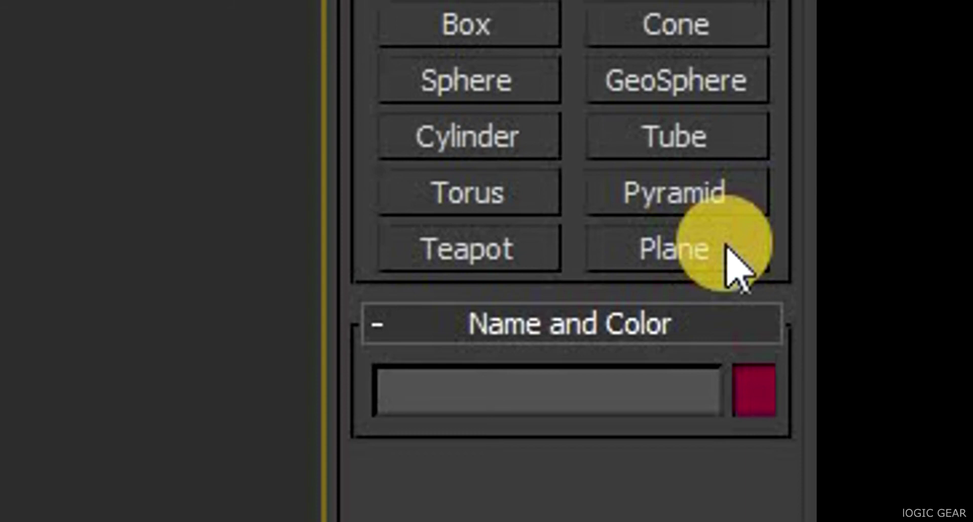
Step: In 3ds Max, create a plane about 2425 mm wide across the perspective grid and display the viewport as Shaded
left_click(725, 245)
mouse_move(706, 238)
left_mouse_down()
mouse_move(291, 267)
mouse_move(174, 252)
left_mouse_up()
right_click(188, 251)
left_click(65, 46)
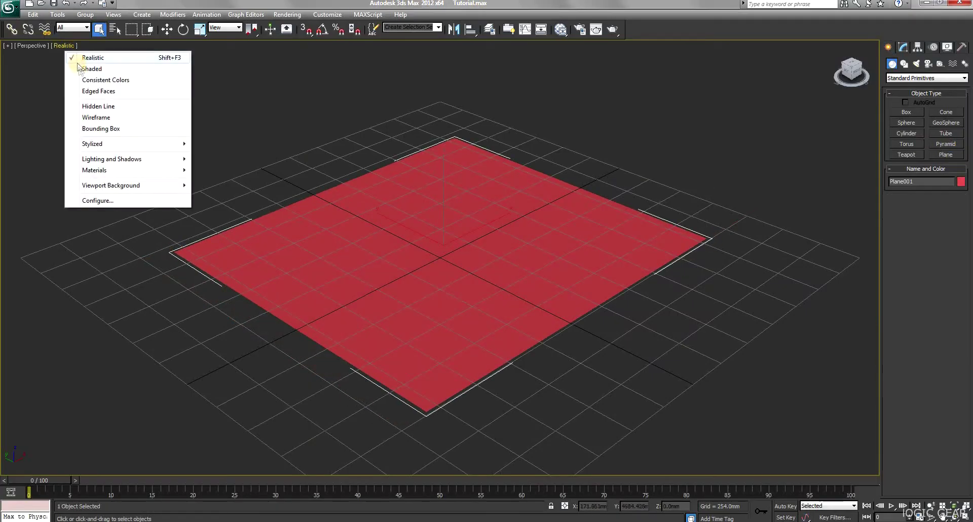
left_click(78, 62)
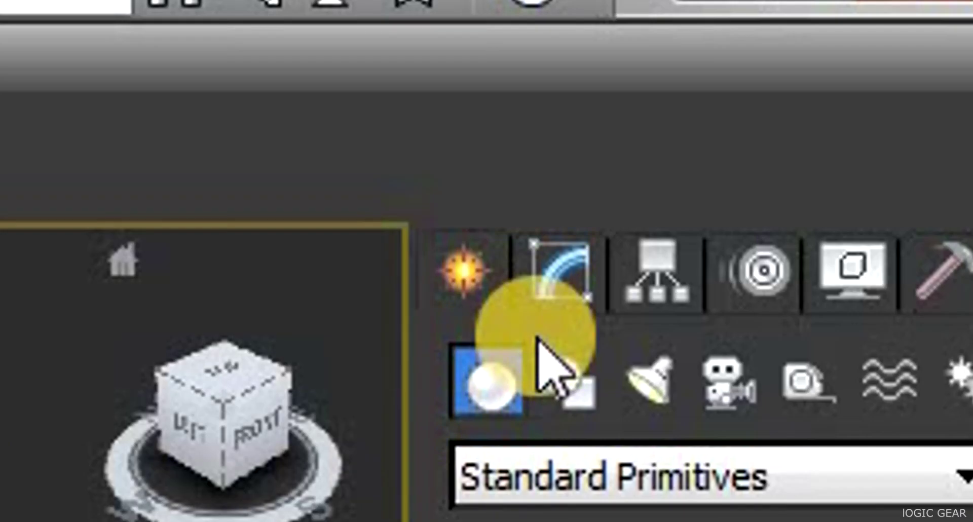
Step: Set the plane's length and width to 3500 mm each
left_click(568, 279)
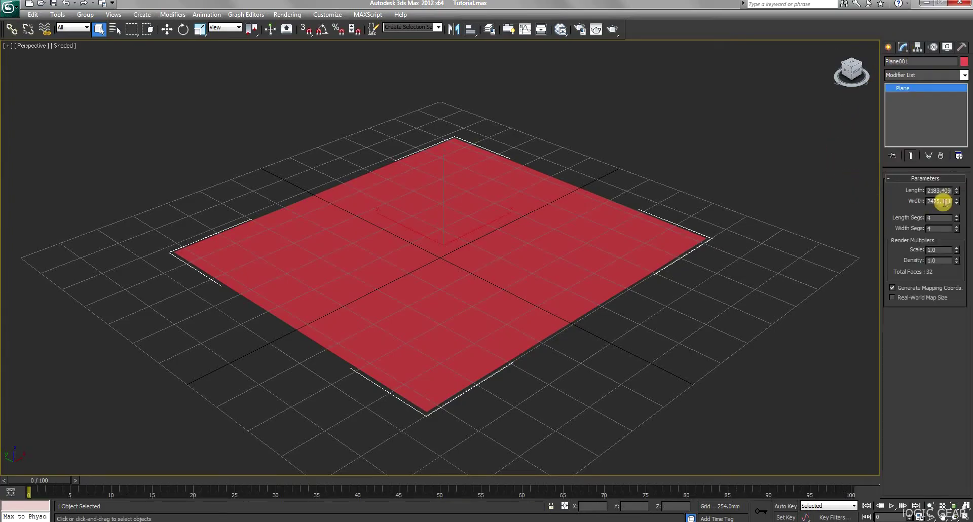
left_click(942, 190)
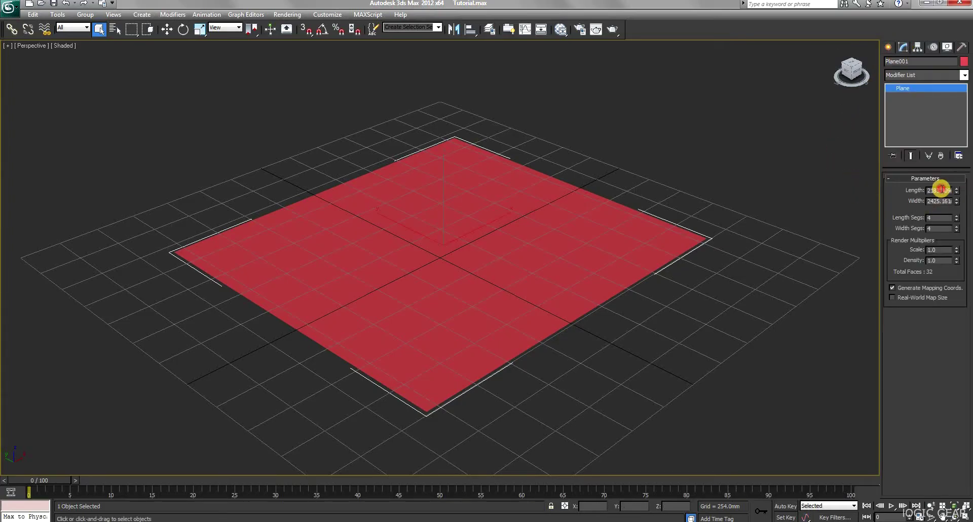
type("3500")
left_click(940, 200)
type("3500")
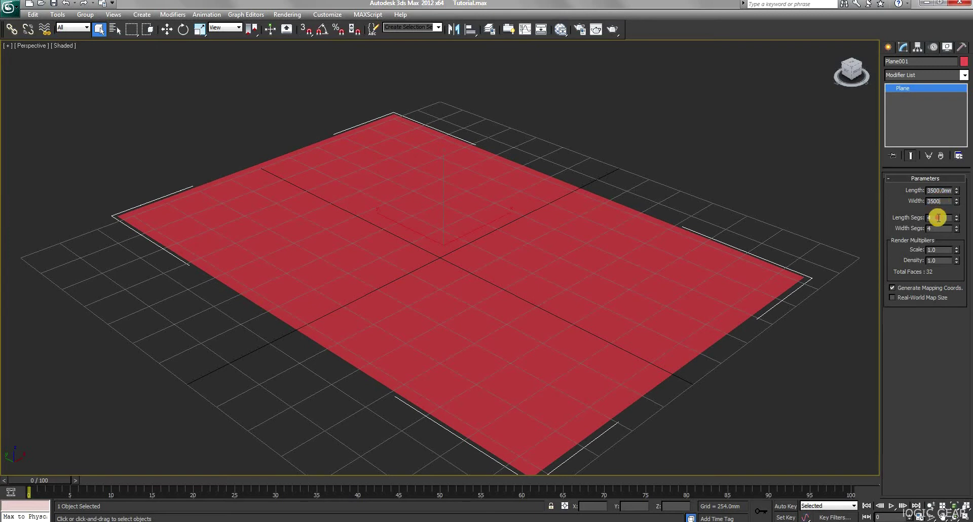
Step: Set the plane's length and width segments to 200 each
left_click(939, 218)
type("200")
left_click_drag(938, 230, 916, 228)
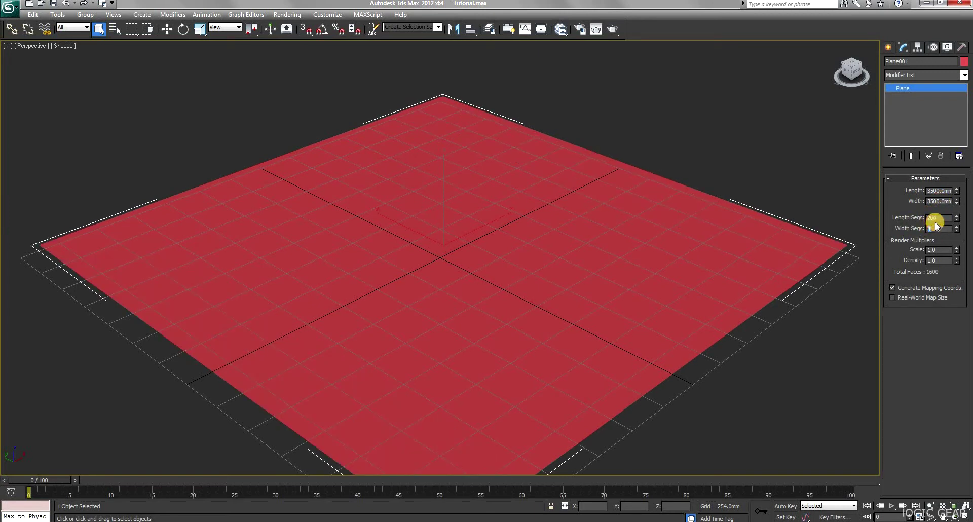
type("200")
key("Return")
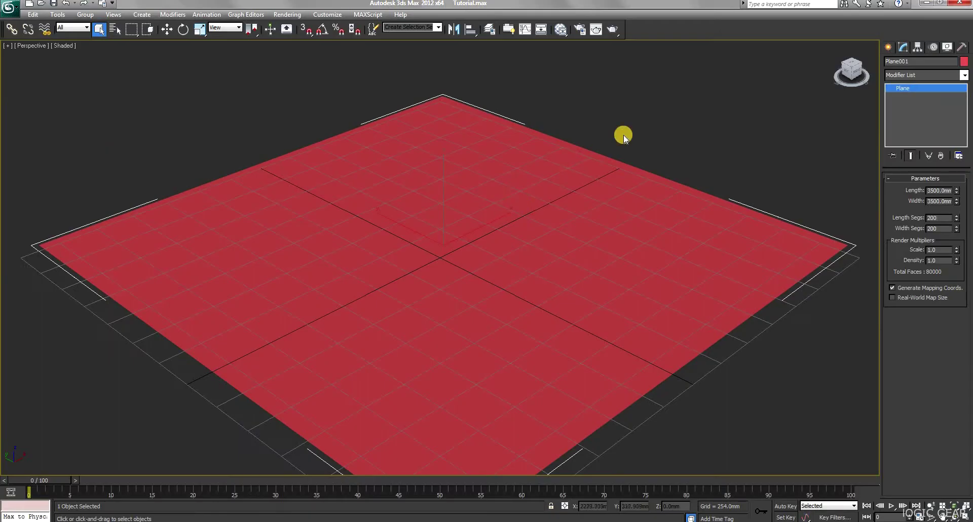
Step: Move the plane to the world origin by setting its X and Y positions to 0
left_click(623, 135)
left_click(328, 226)
left_click(167, 31)
double_click(592, 506)
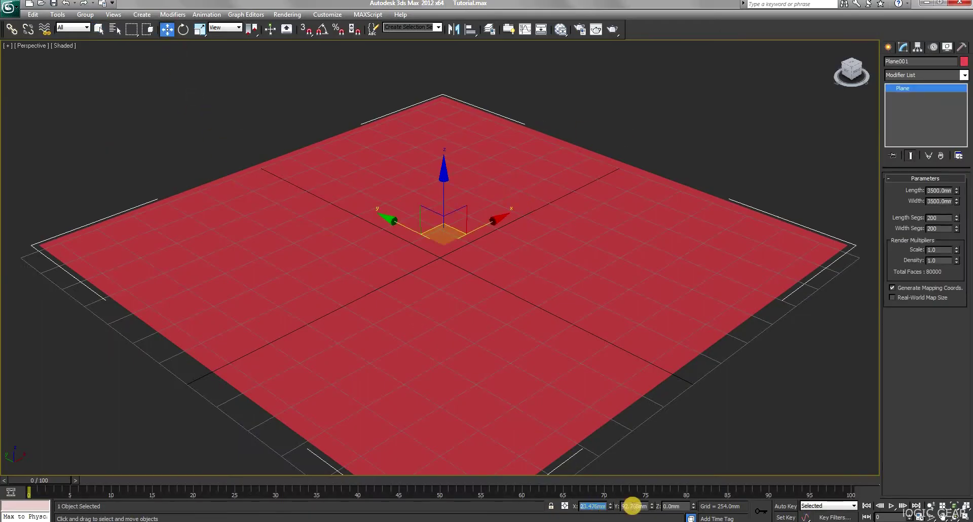
type("0")
double_click(632, 506)
type("0")
left_click(954, 516)
left_click_drag(458, 223, 451, 255)
right_click(461, 241)
left_click(660, 103)
left_click(931, 506)
right_click(451, 255)
left_click(517, 212)
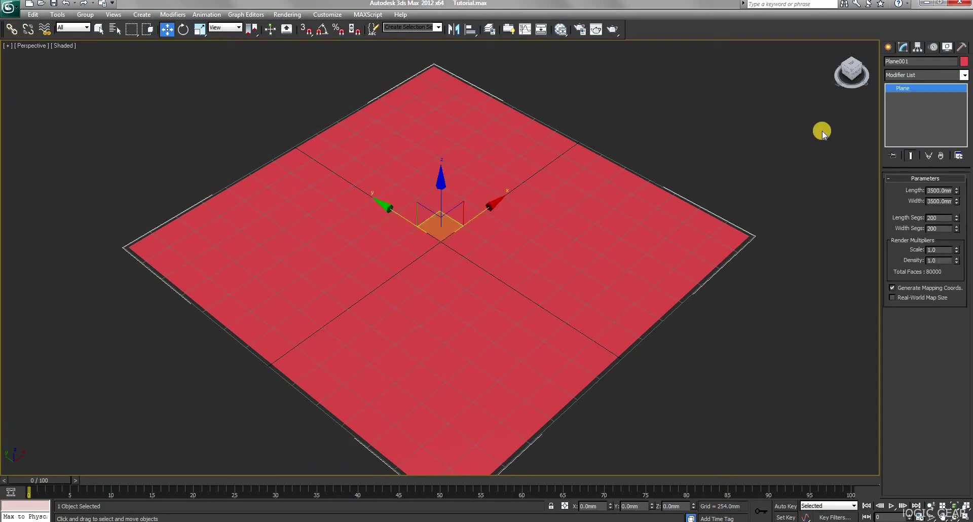
Step: Apply a Displace modifier to the plane and load myterrain Height Map (Merged) as its displacement bitmap
left_click(964, 76)
left_click_drag(969, 118, 969, 147)
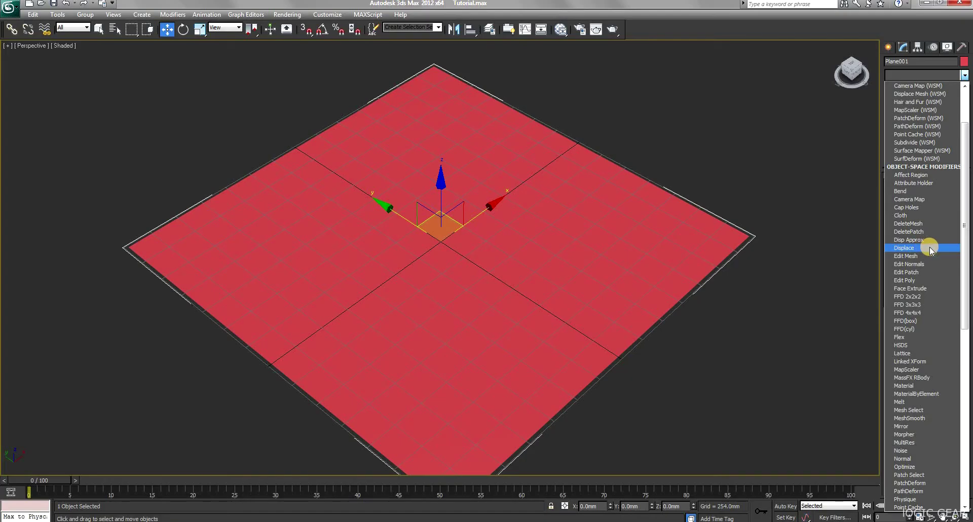
left_click(930, 247)
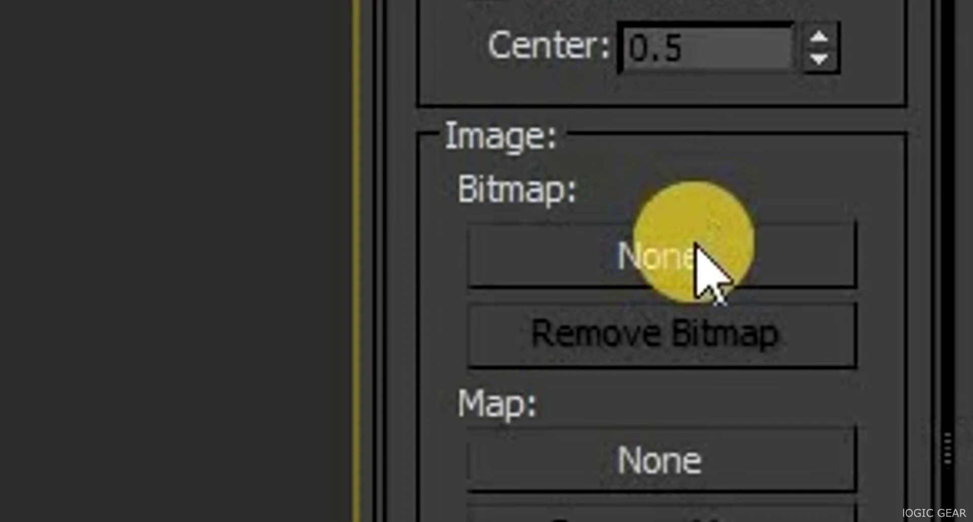
left_click(697, 247)
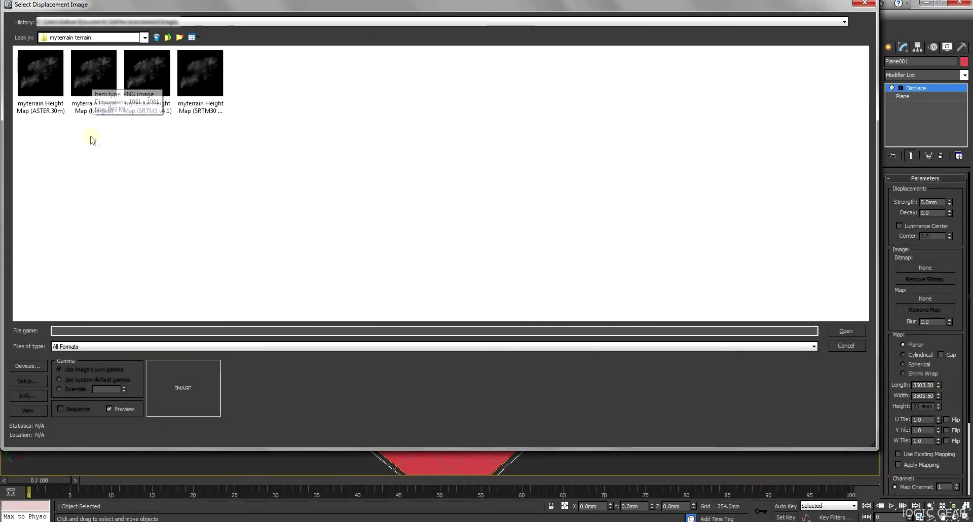
double_click(87, 92)
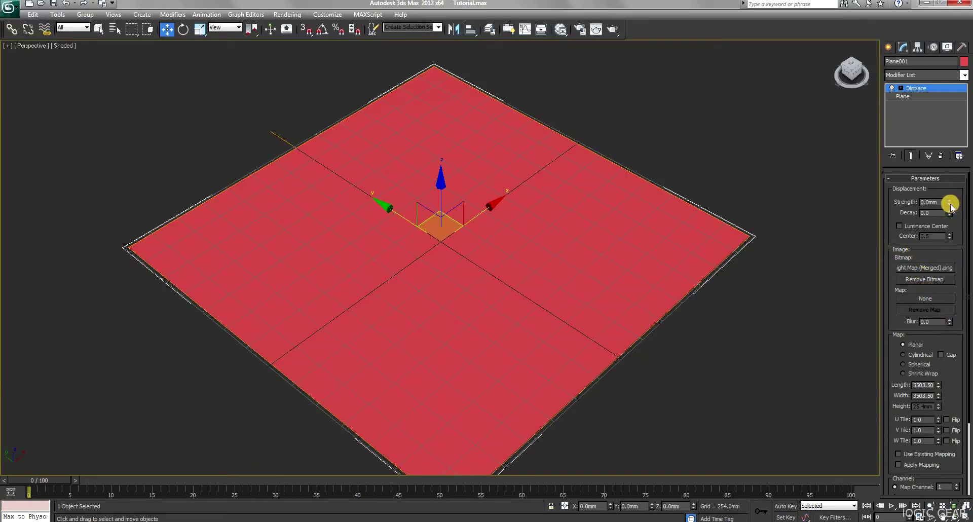
Step: Raise the displacement strength to about 286 mm
left_click_drag(949, 203, 951, 146)
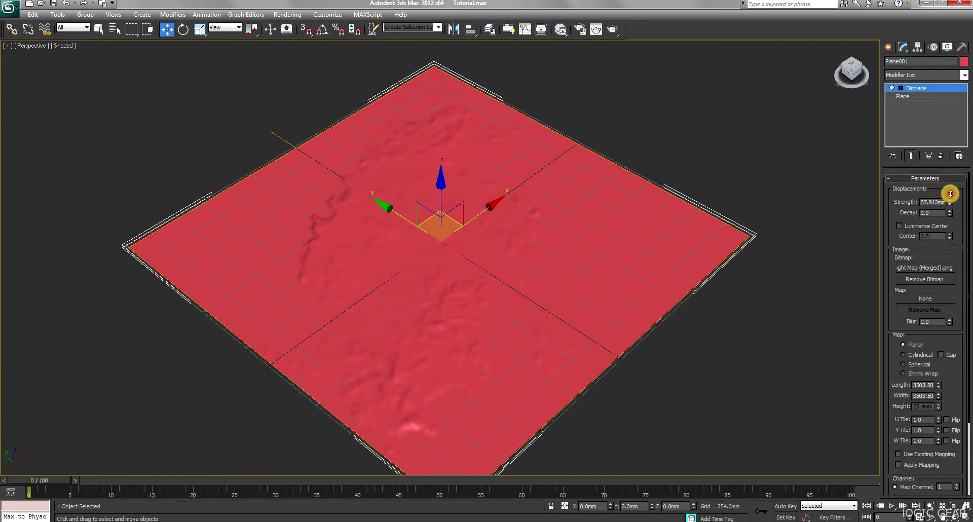
left_click_drag(949, 202, 949, 127)
double_click(932, 202)
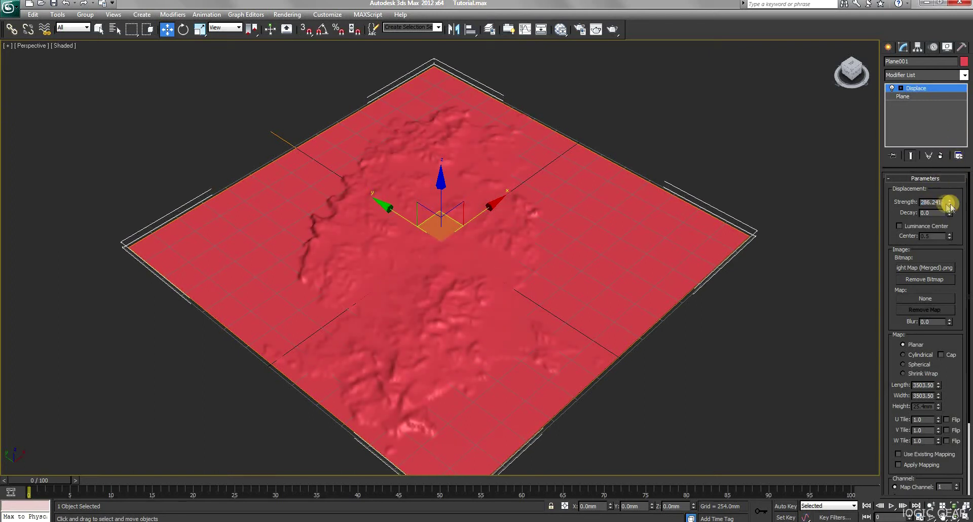
Step: Set the displacement image's blur to 0.6
left_click(949, 319)
left_click_drag(951, 319, 928, 322)
type("68")
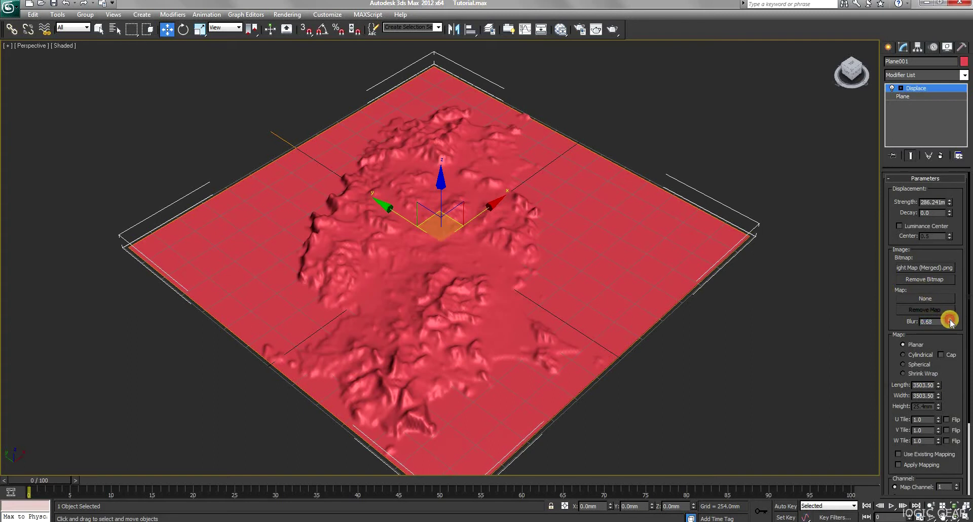
Step: Create a new Standard material in the Slate Material Editor and open its parameters
left_click(949, 319)
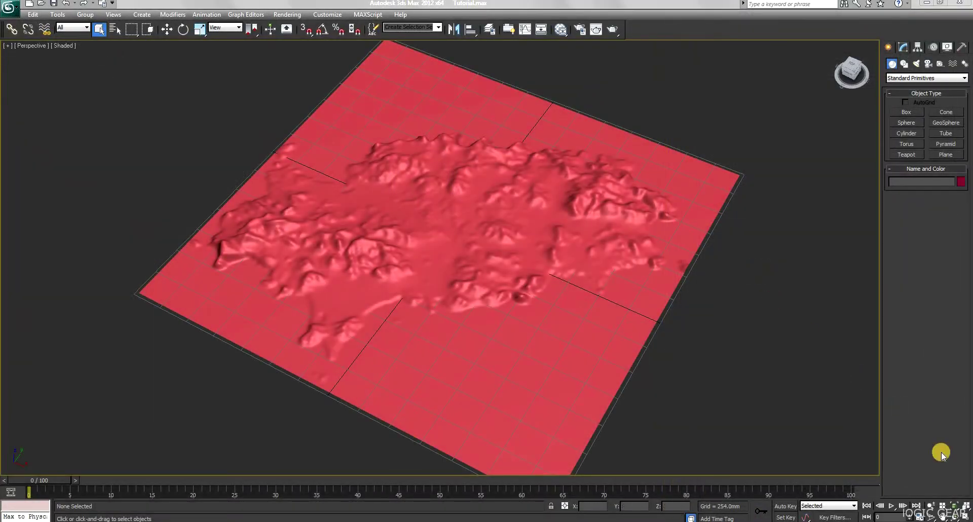
left_click(954, 514)
left_click_drag(501, 225, 474, 230)
middle_click_drag(560, 235, 473, 241)
right_click(472, 241)
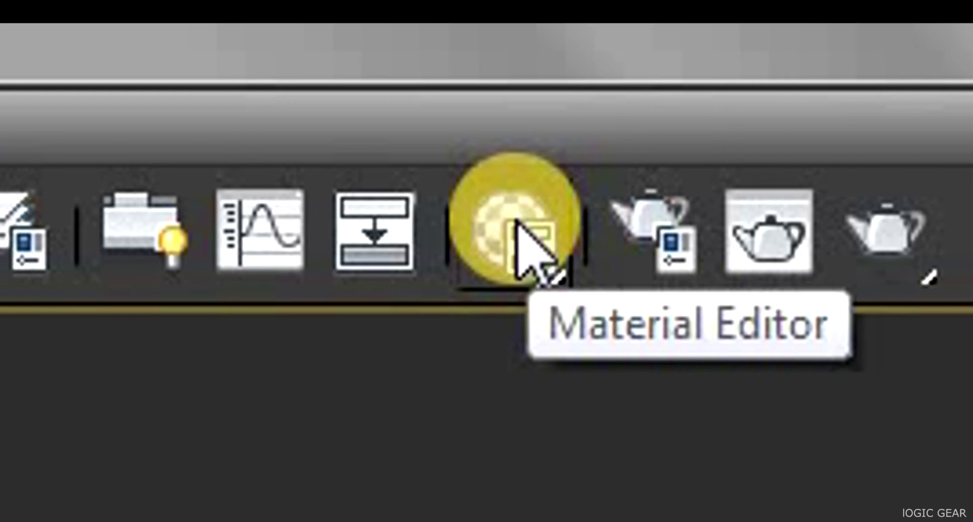
left_click(515, 227)
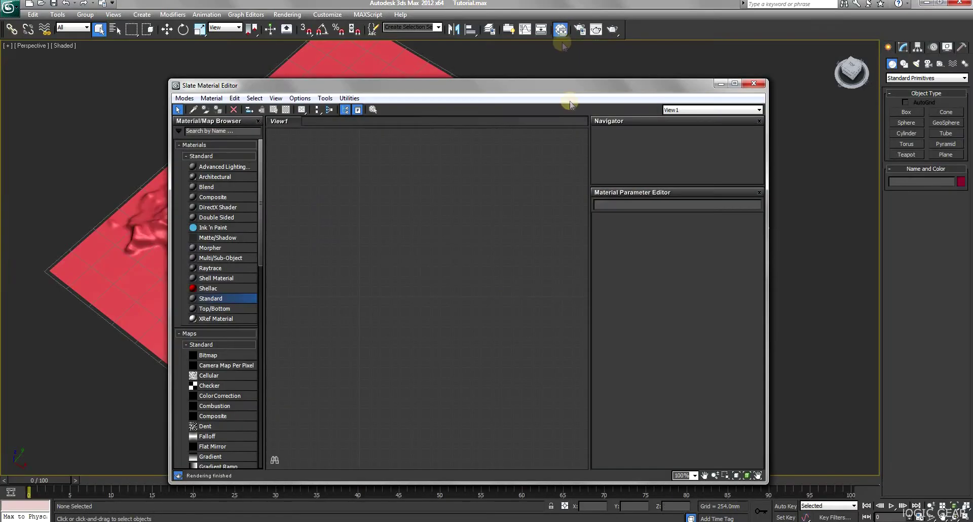
left_click_drag(426, 87, 611, 75)
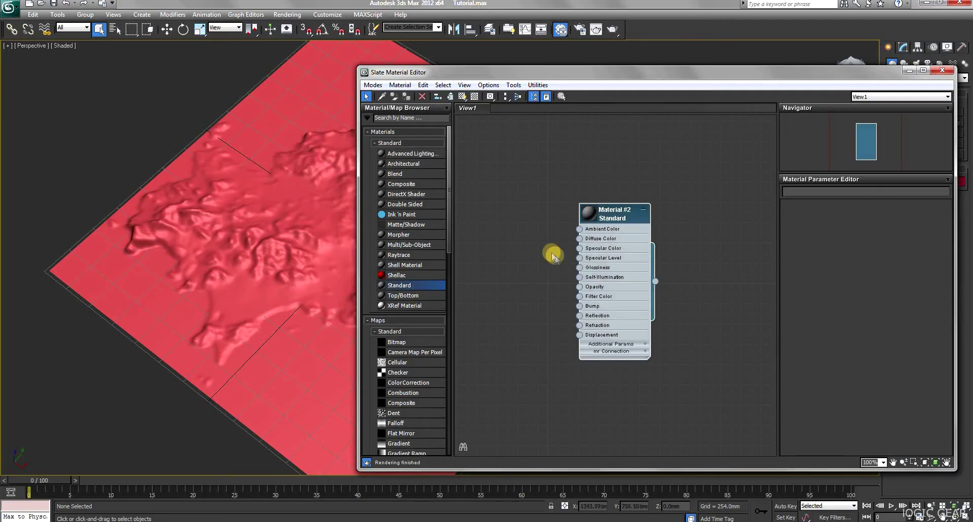
double_click(624, 217)
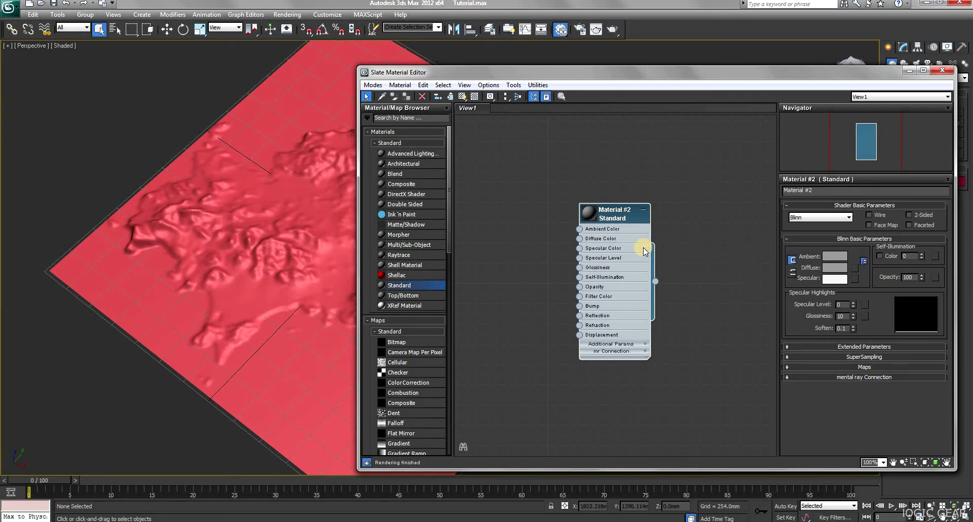
Step: Assign the Standard material to the terrain plane and set its specular level to 15, glossiness to 35 and self-illumination to 52
left_click(257, 178)
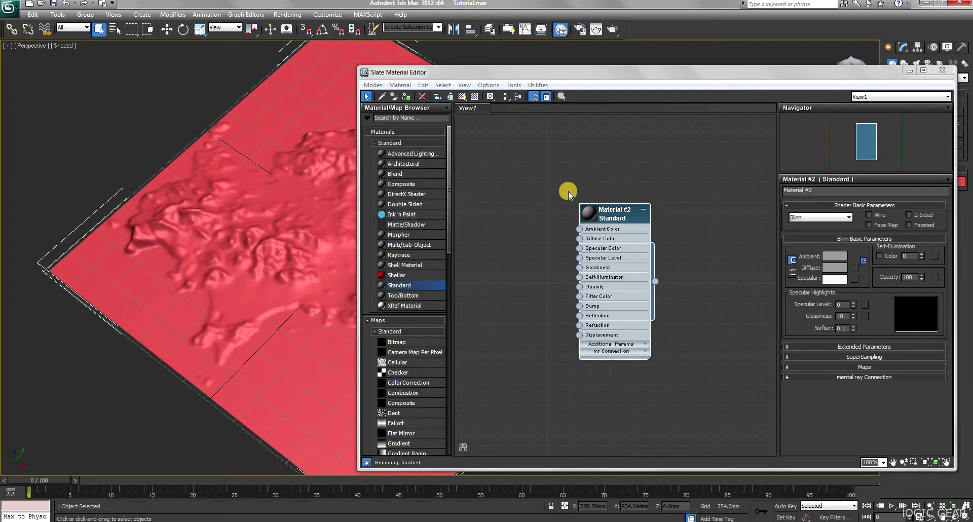
right_click(611, 213)
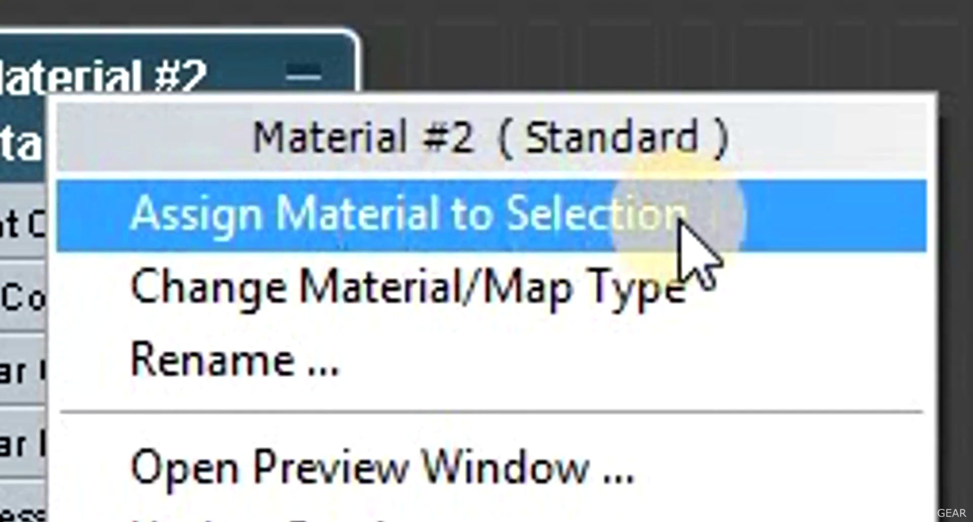
left_click(768, 212)
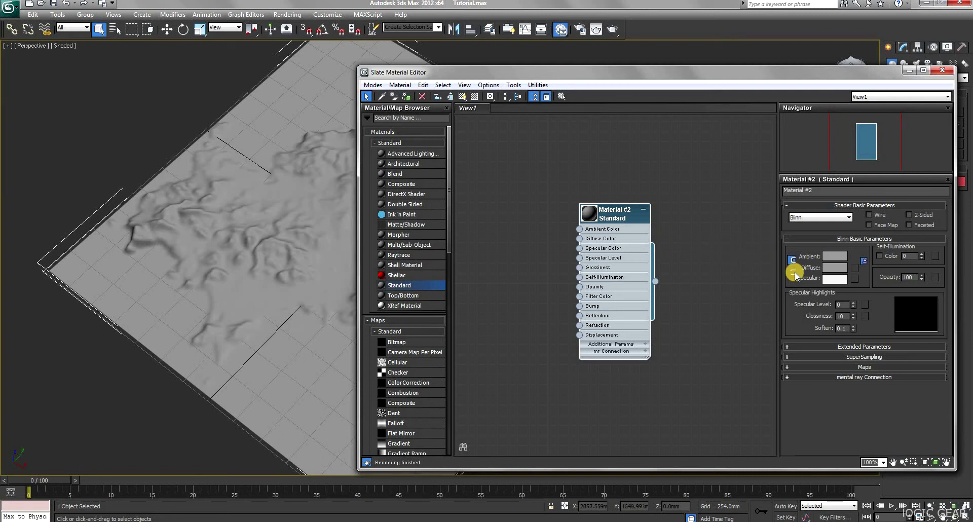
mouse_move(853, 304)
left_mouse_down()
mouse_move(848, 297)
mouse_move(856, 303)
left_mouse_up()
left_click_drag(922, 257, 921, 245)
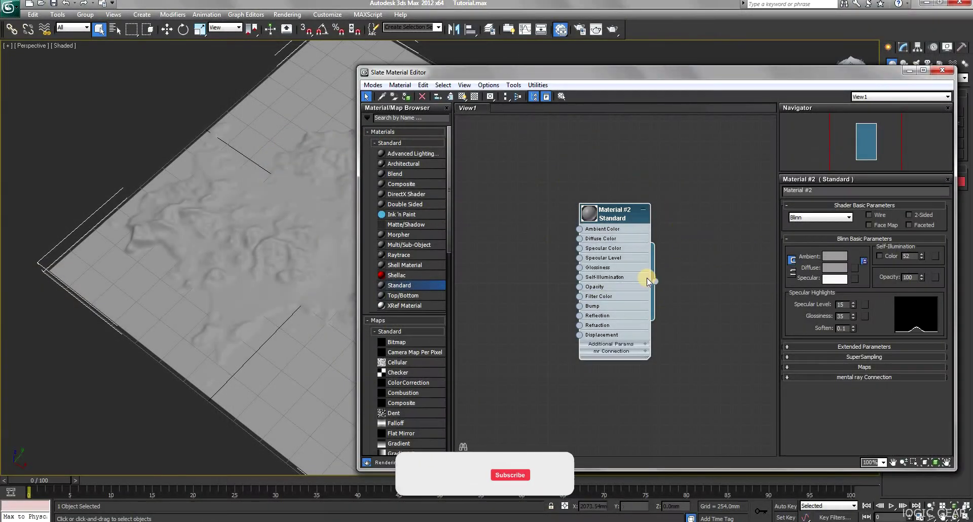
Step: Add a Gradient Ramp map beside the material node and connect it to the material's Diffuse Color
left_click_drag(611, 219, 714, 217)
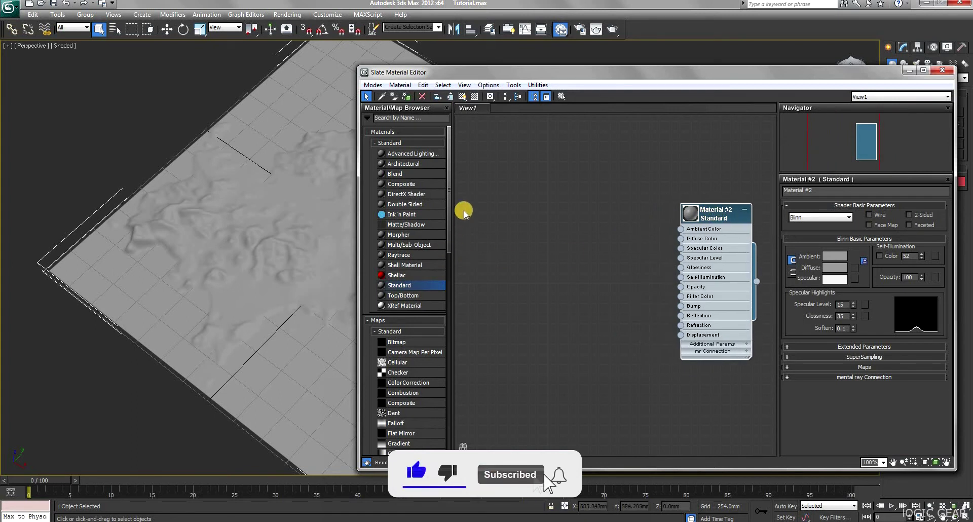
scroll(449, 200, "down", 5)
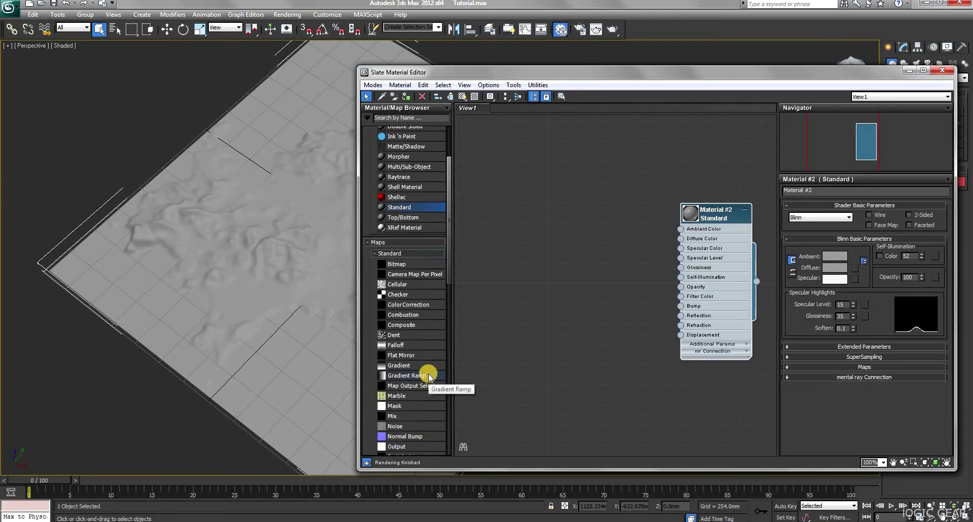
double_click(544, 249)
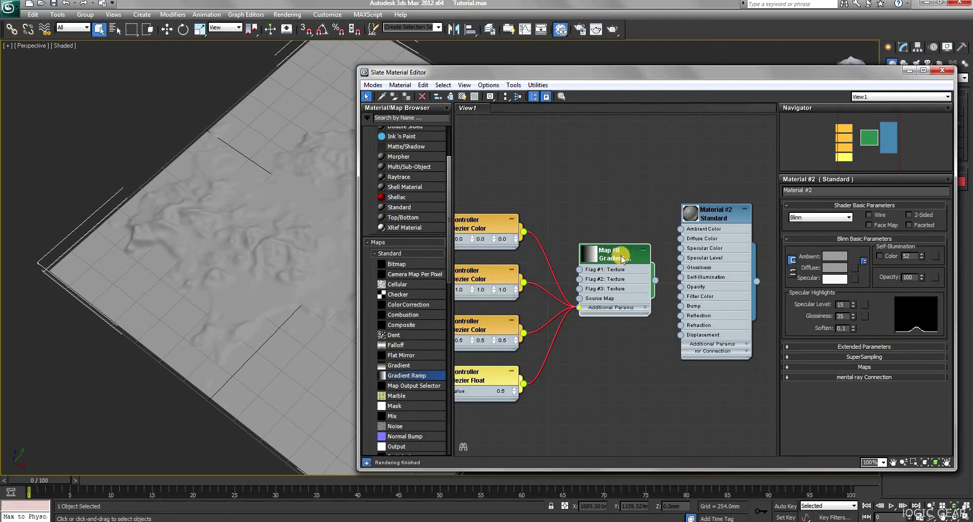
left_click_drag(620, 255, 609, 244)
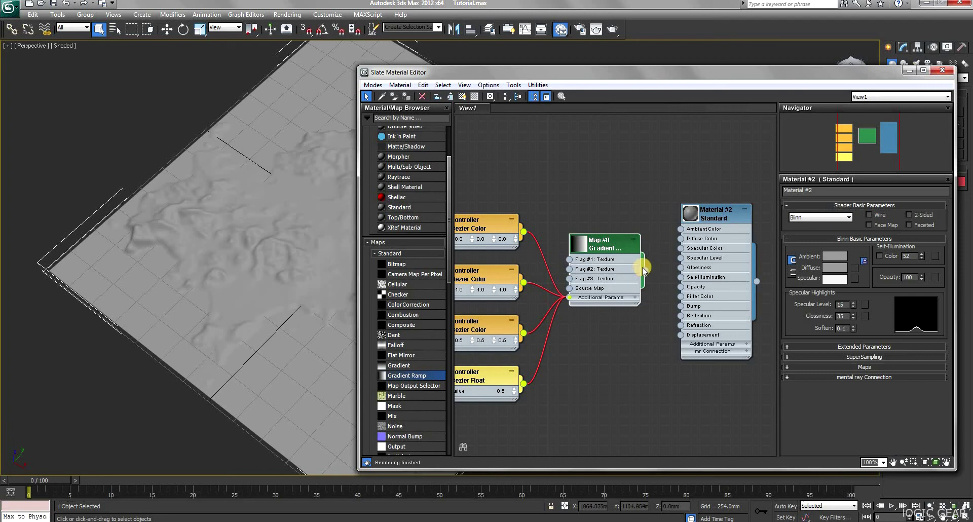
left_click_drag(654, 272, 680, 235)
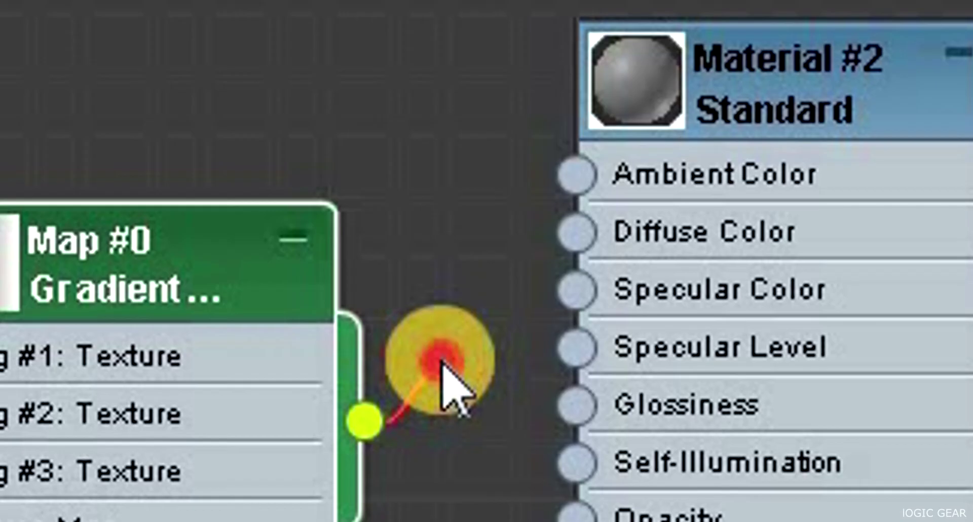
left_click_drag(578, 223, 577, 223)
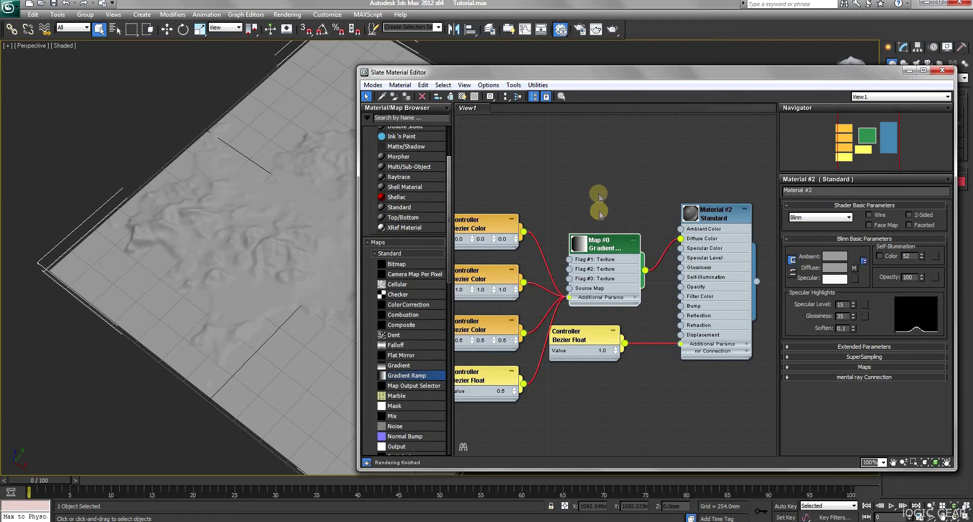
Step: Set the Gradient Ramp map's gradient type to Mapped
double_click(607, 247)
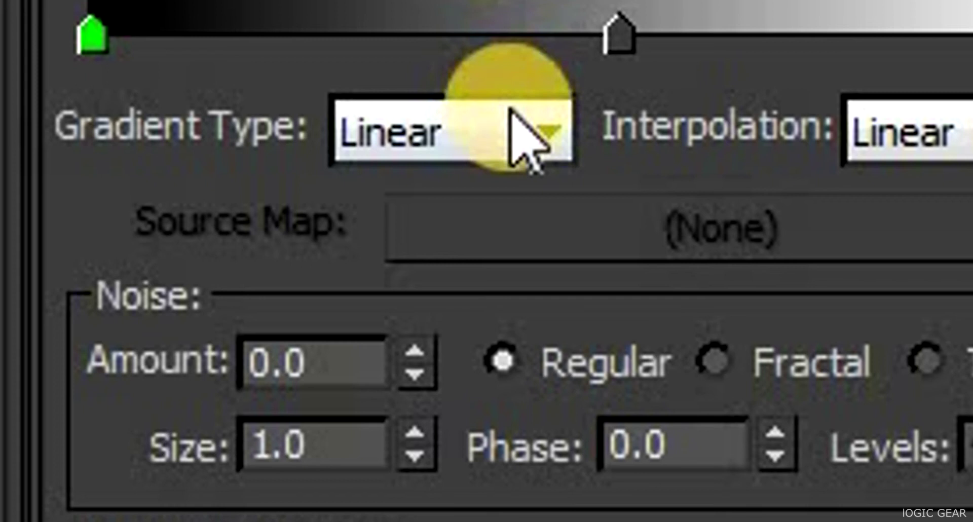
left_click(522, 144)
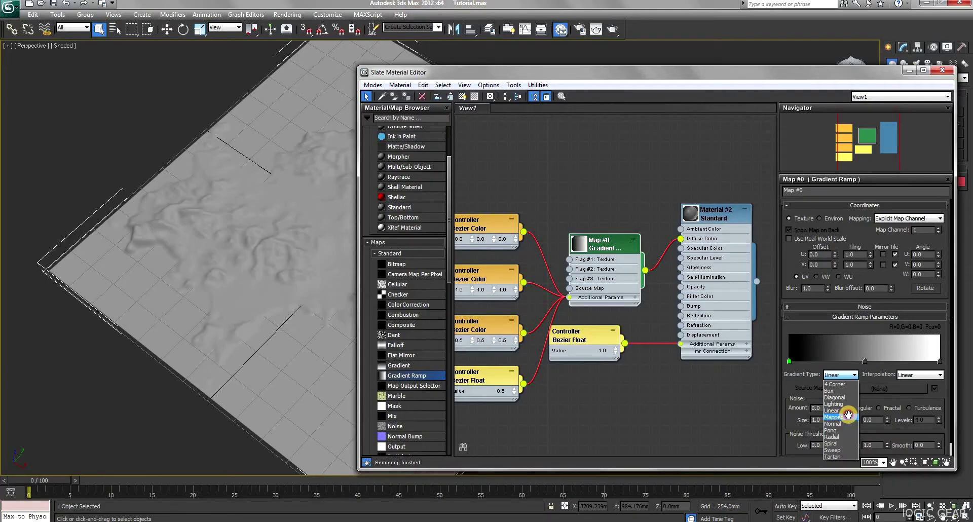
left_click(506, 421)
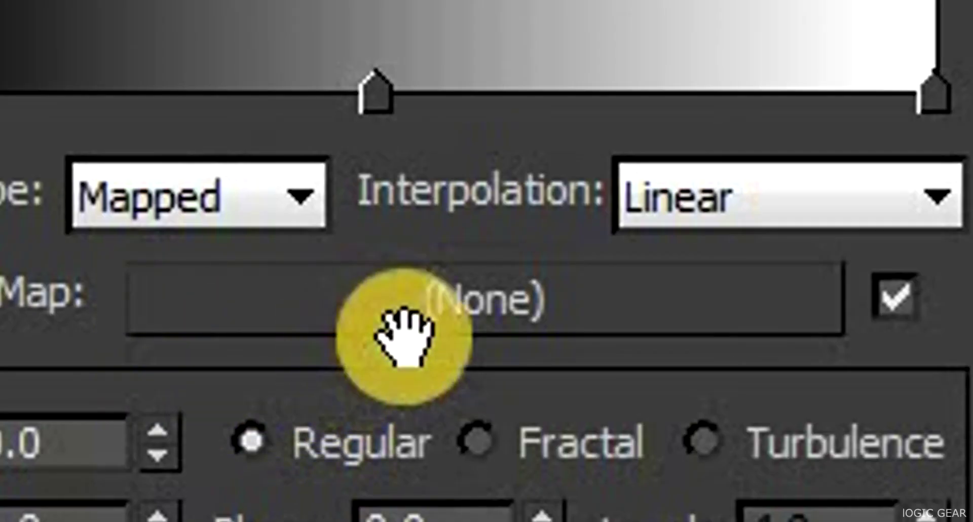
Step: Load myterrain Height Map (Merged) as a Bitmap source map for the Gradient Ramp
left_click(440, 310)
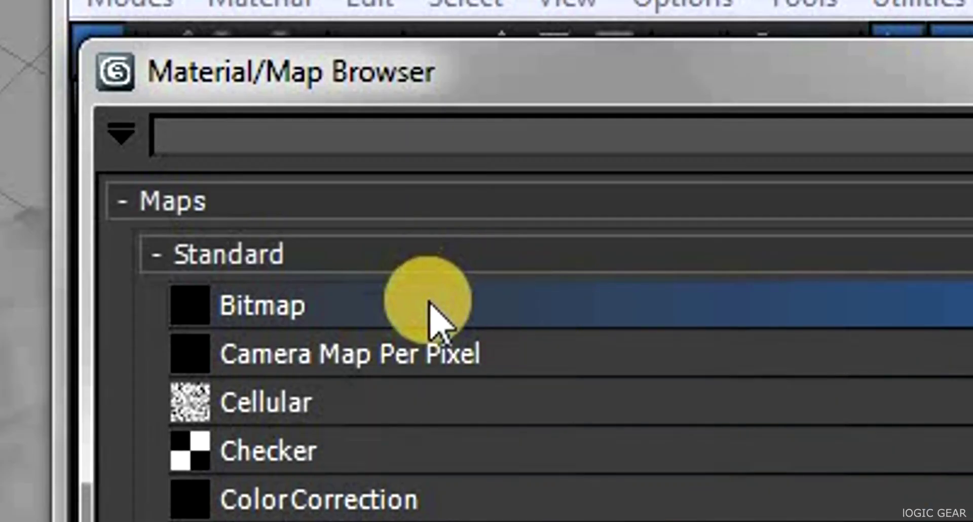
double_click(430, 304)
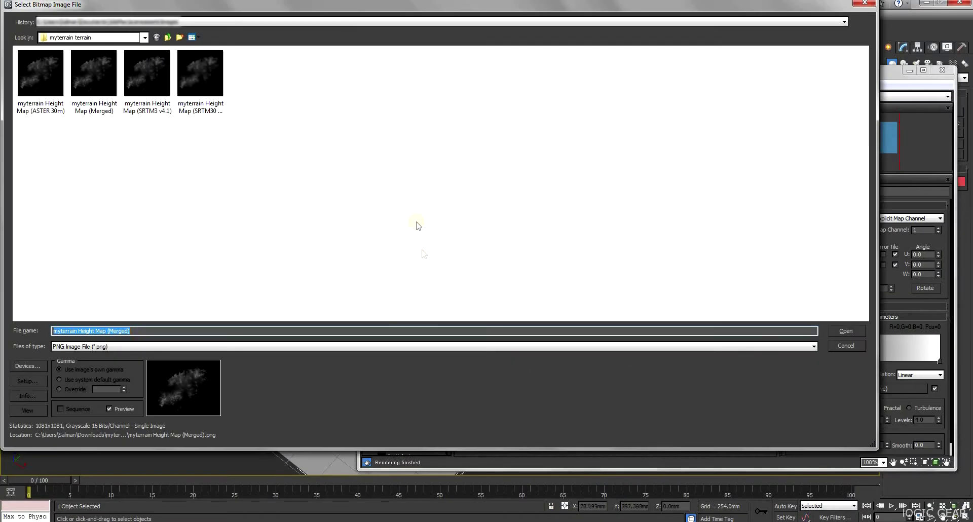
left_click(97, 100)
left_click(846, 330)
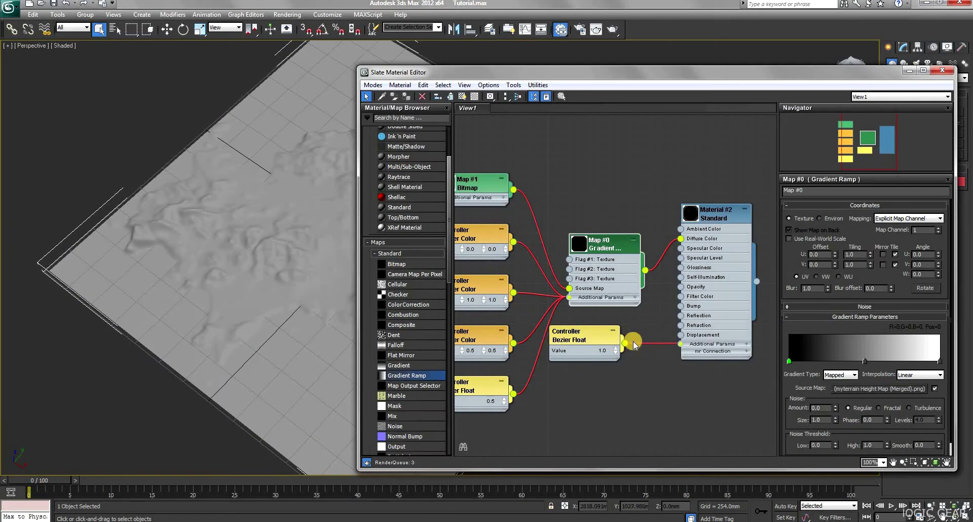
left_click(479, 327)
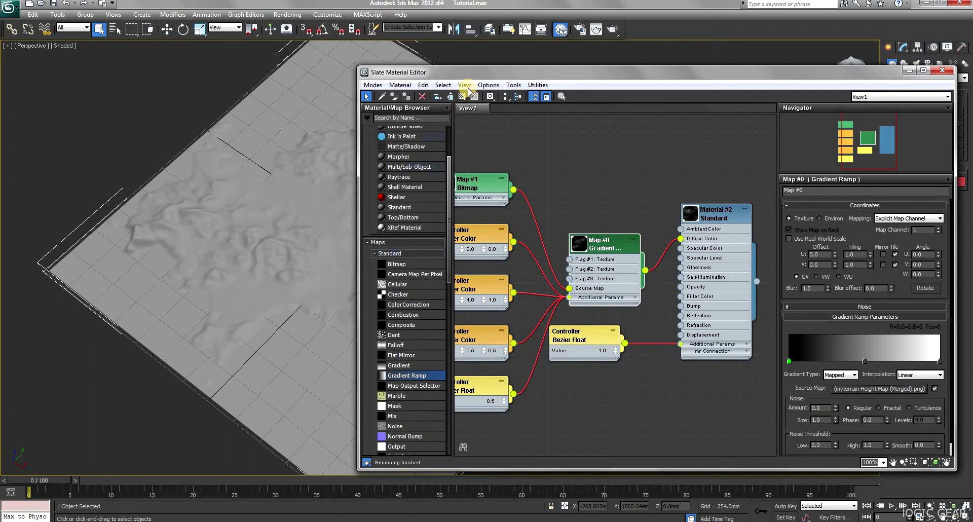
Step: Render the perspective view to check the height-mapped grayscale gradient on the terrain, and close the render
left_click_drag(487, 75, 531, 86)
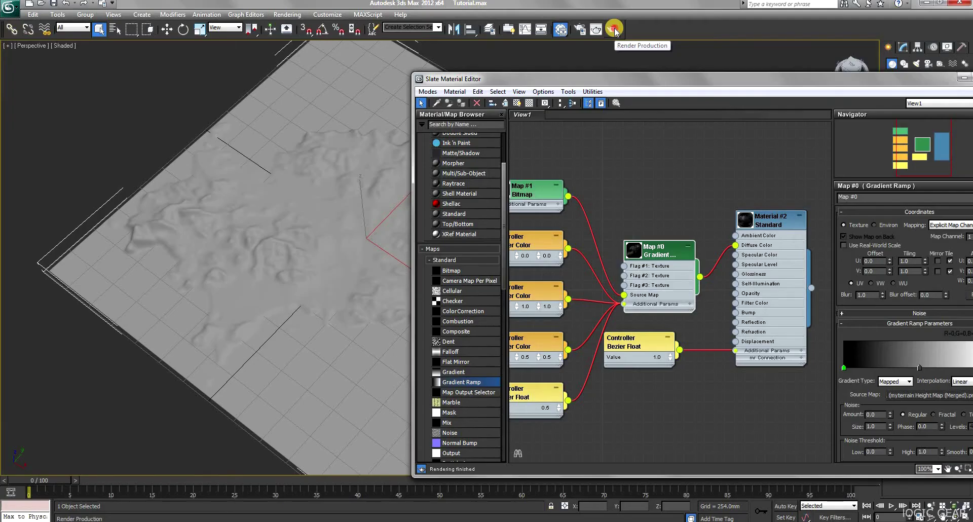
left_click(613, 29)
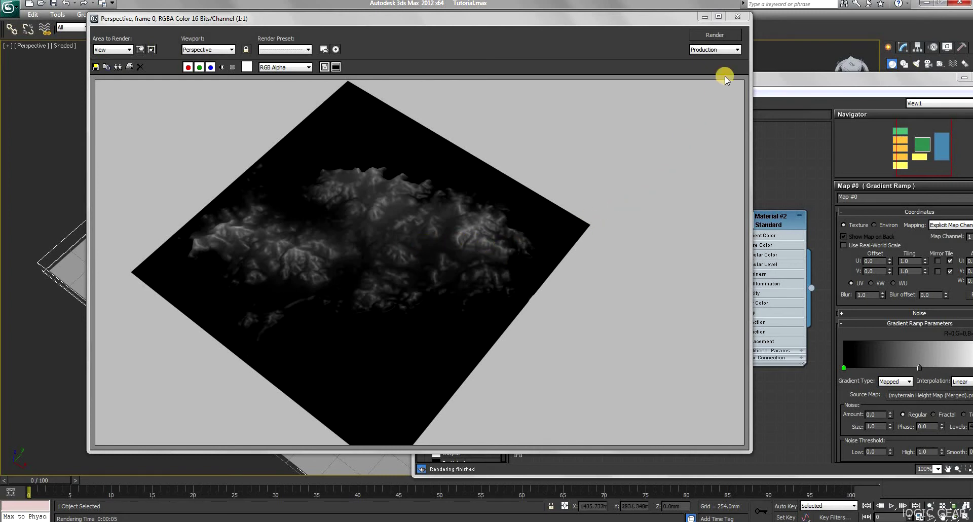
left_click(741, 19)
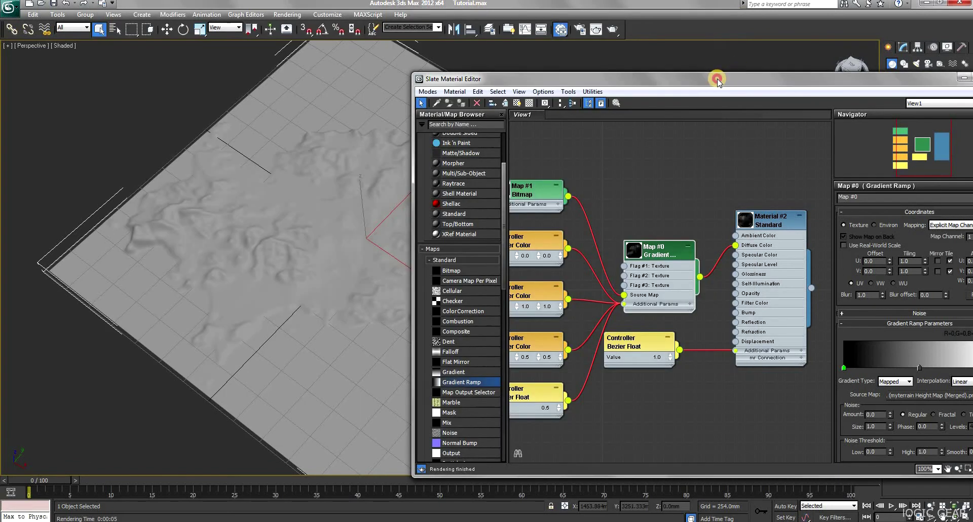
Step: Add three flags to the first half of the gradient ramp, at about positions 14, 28 and 41
left_click_drag(718, 76, 629, 75)
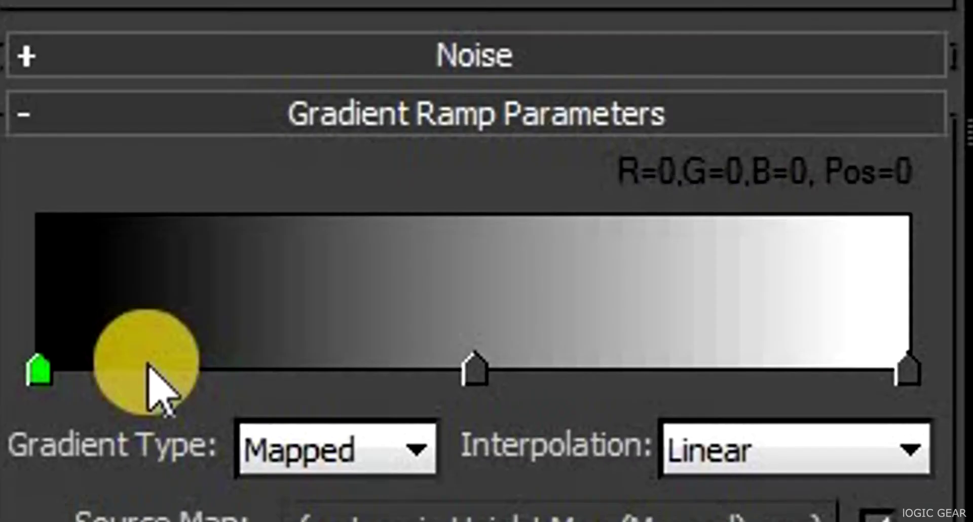
left_click(156, 367)
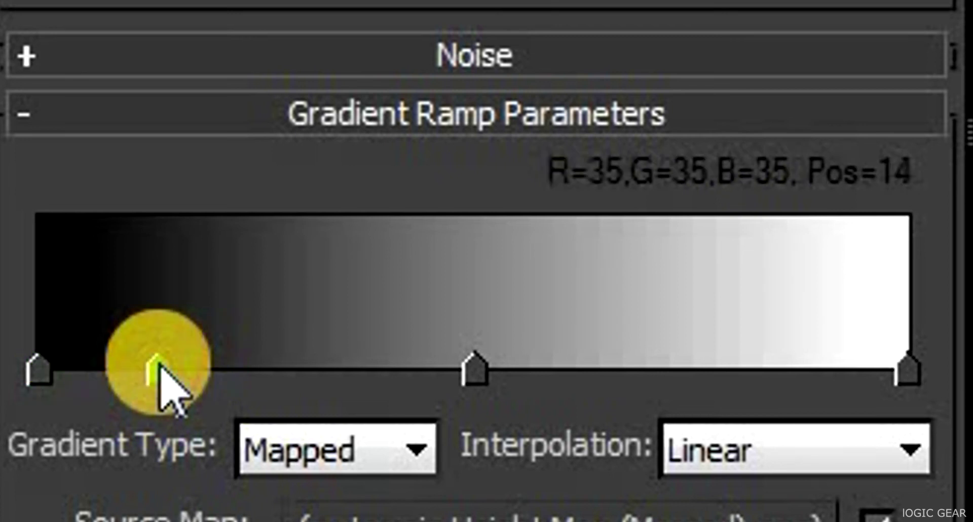
left_click(278, 369)
left_click(387, 370)
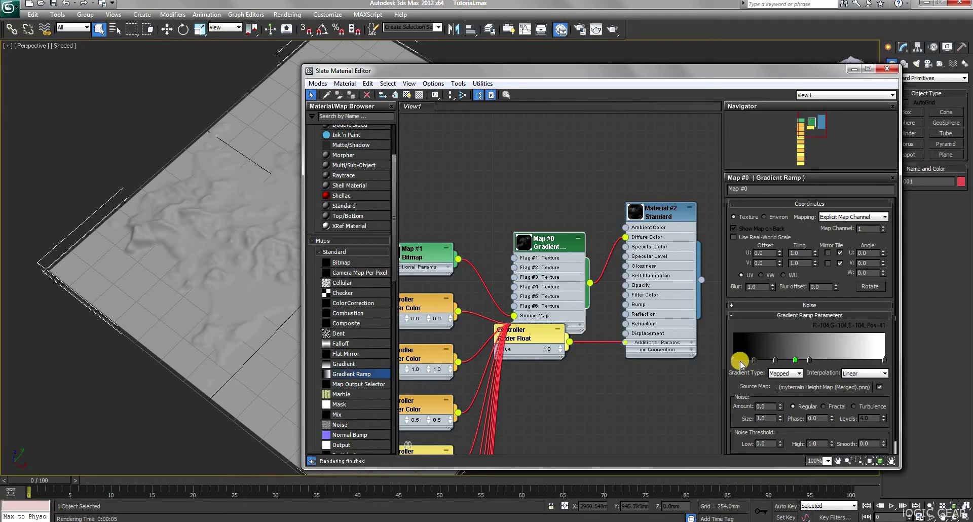
Step: Color the gradient's starting flag green and the flag at position 14 turquoise (35, 212, 189)
double_click(739, 362)
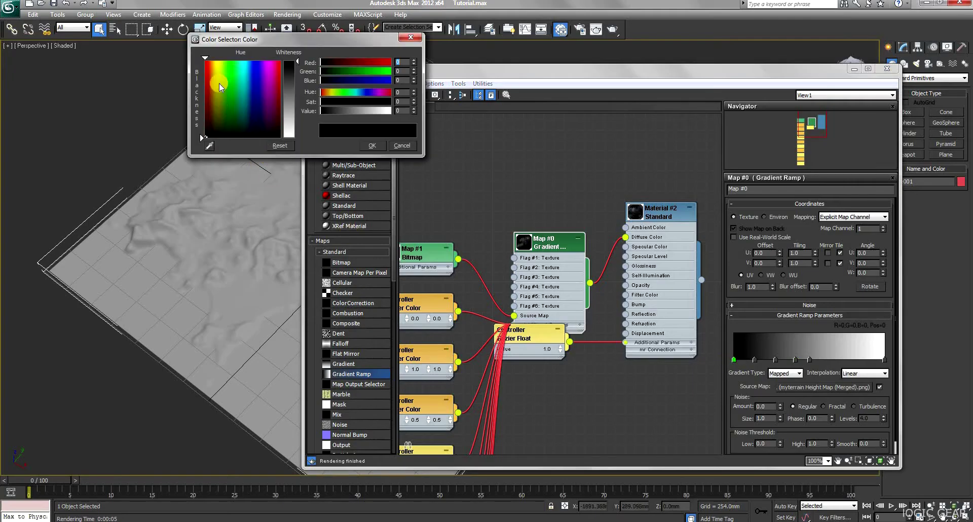
left_click(229, 94)
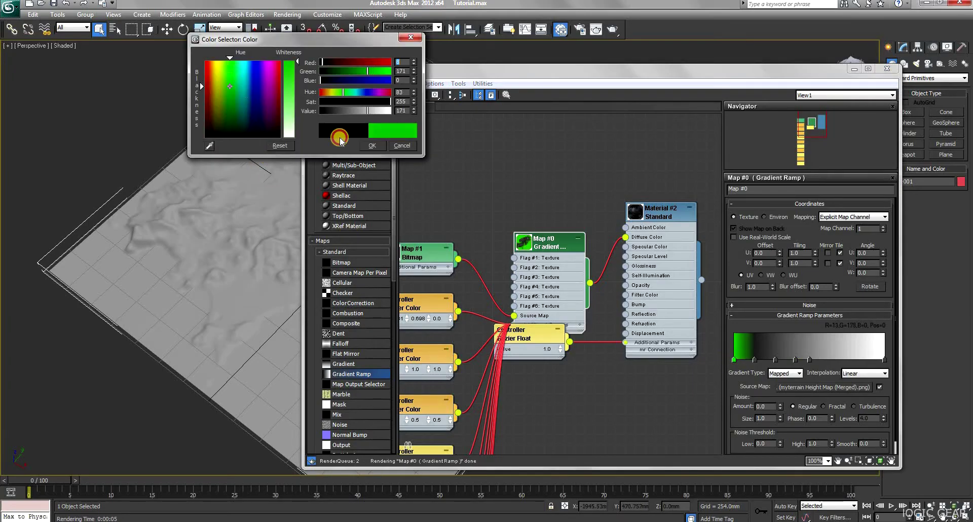
left_click(372, 145)
left_click_drag(217, 68, 241, 72)
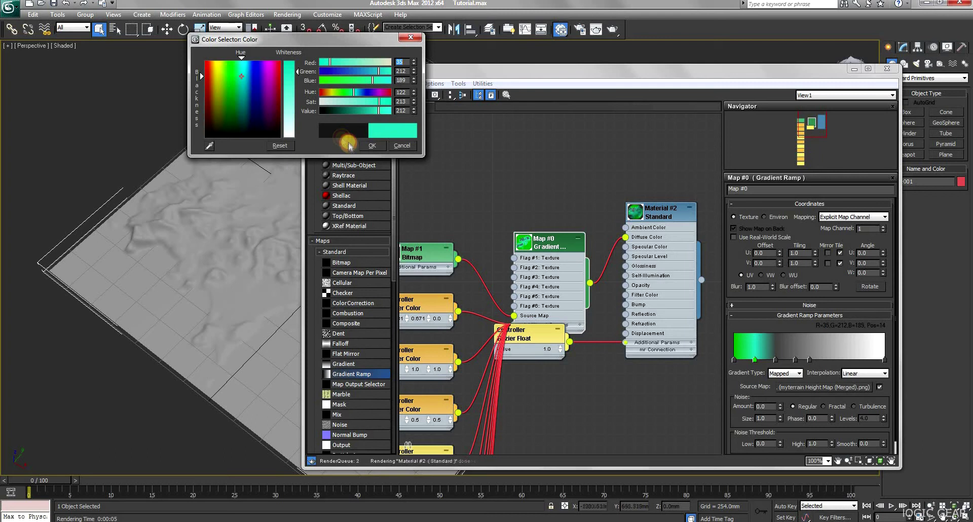
left_click(372, 145)
Step: Color the gradient flag at position 28 orange and the flag at position 41 red (251, 44, 44)
double_click(775, 359)
left_click(216, 70)
left_click(372, 145)
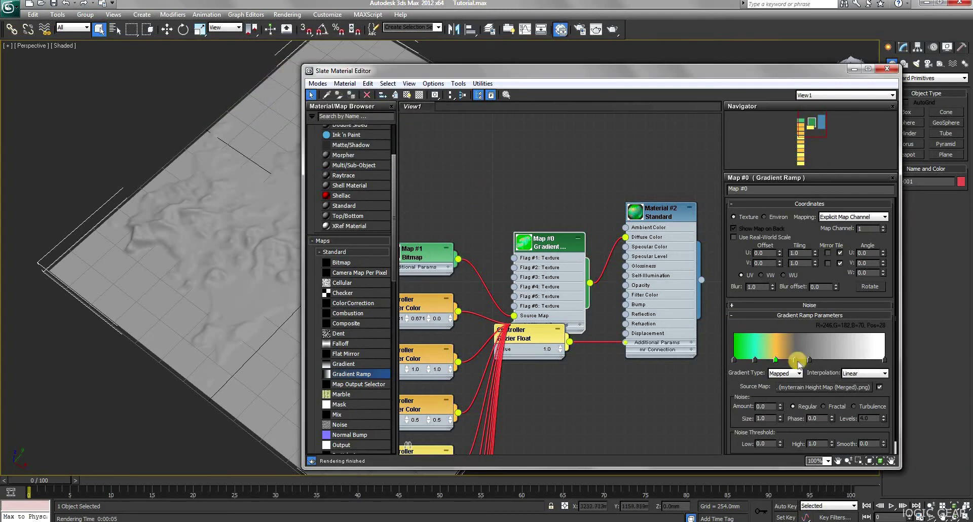
double_click(795, 360)
left_click(204, 62)
left_click(377, 146)
Step: Shift the turquoise, orange and red flags toward the green end of the gradient, placing the red flag at position 35
left_click_drag(775, 360, 770, 360)
left_click_drag(755, 360, 786, 360)
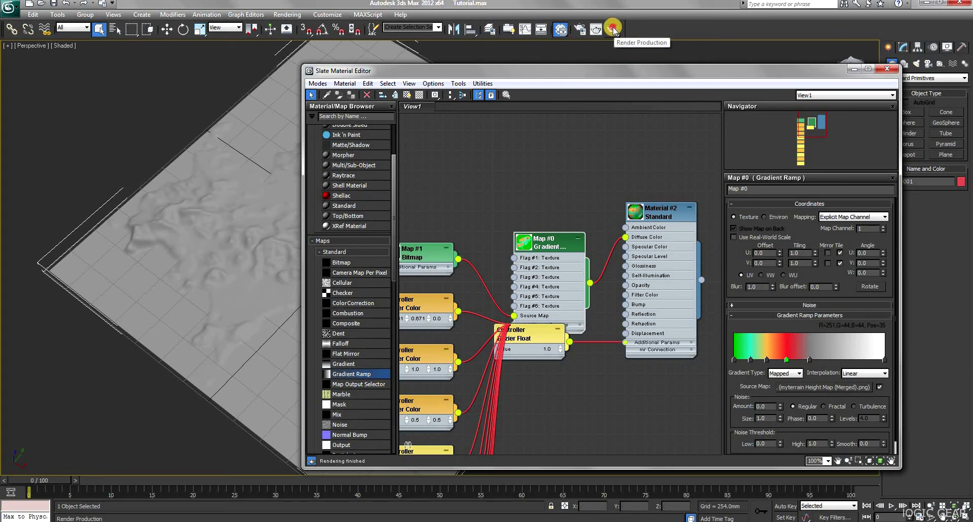
Step: Render the perspective view to examine the elevation colors on the terrain, and close the render
left_click(613, 28)
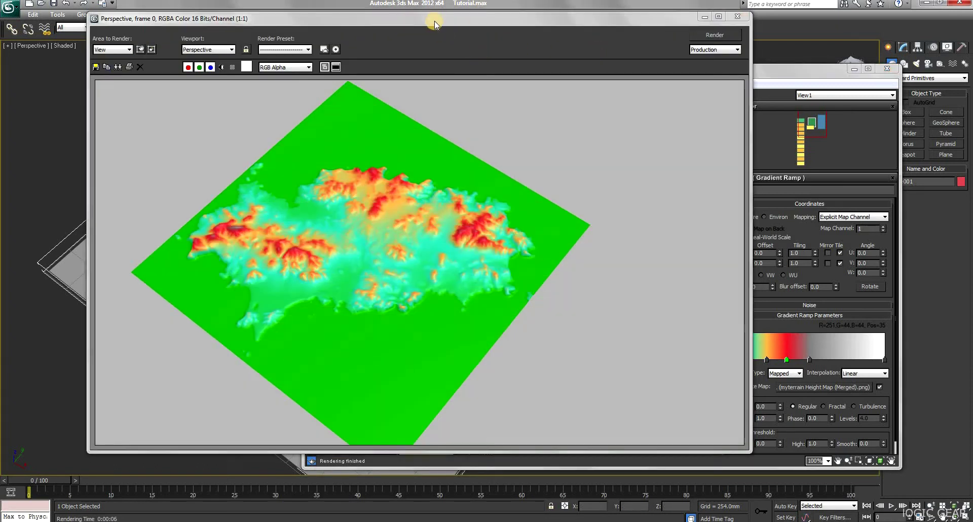
left_click_drag(434, 21, 381, 23)
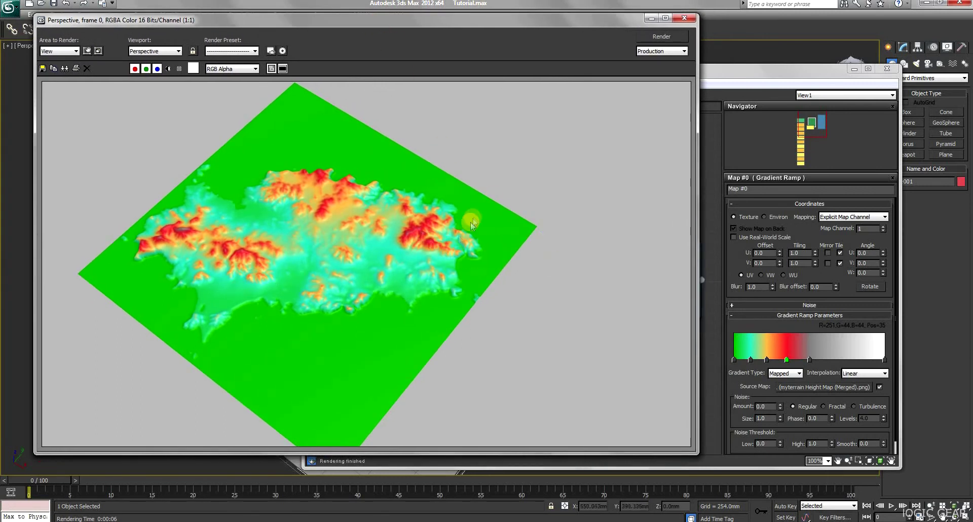
left_click(684, 18)
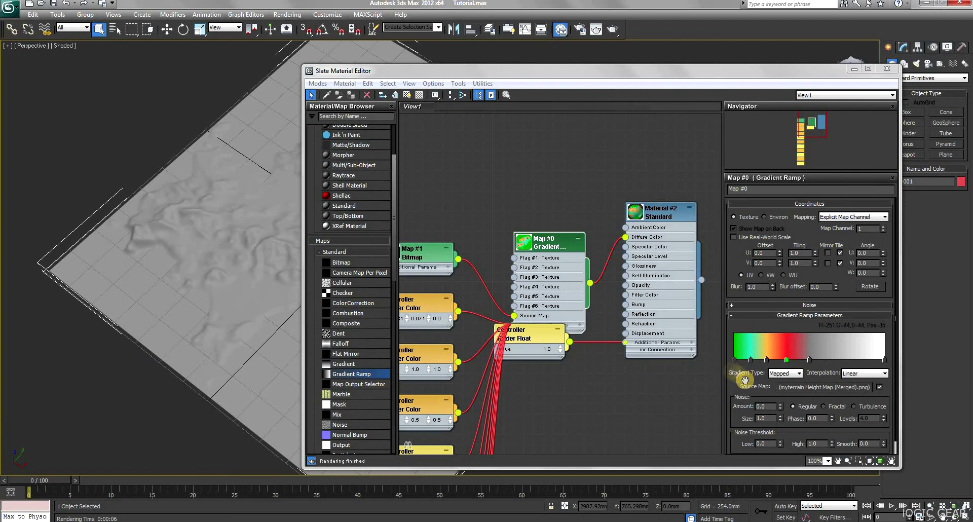
Step: Recolor the gradient's low-elevation flags, making the starting flag dark navy, the second flag golden brown and the third flag tan
double_click(750, 359)
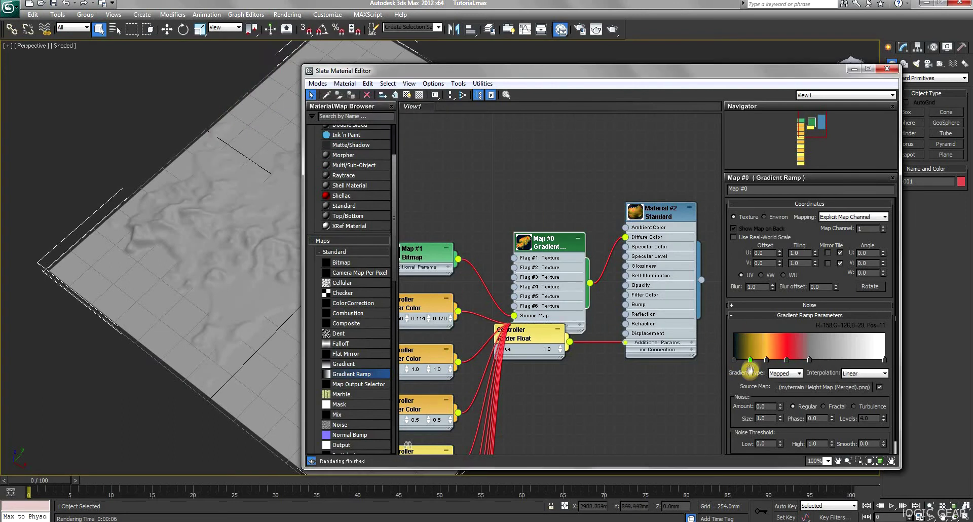
double_click(750, 359)
left_click(375, 146)
left_click_drag(750, 359, 758, 360)
double_click(758, 359)
left_click_drag(409, 62, 409, 81)
left_click(375, 146)
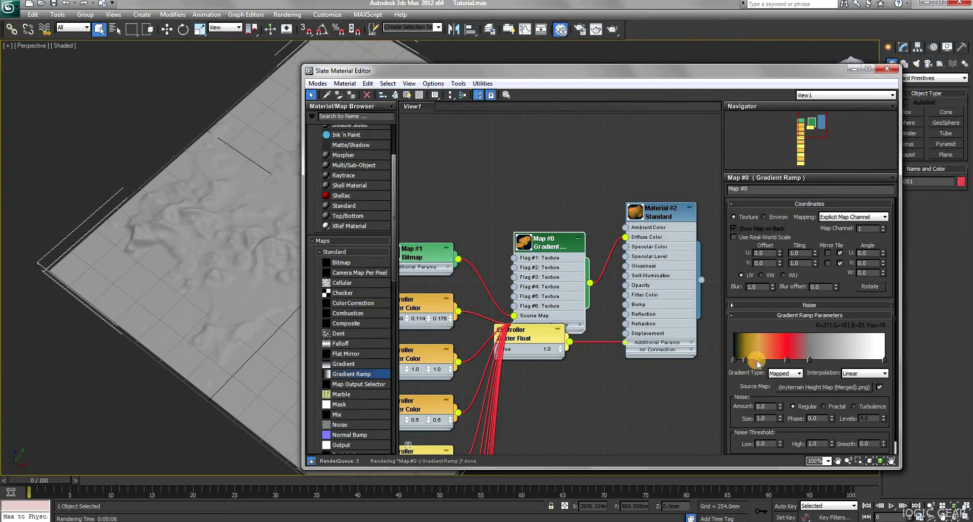
double_click(759, 359)
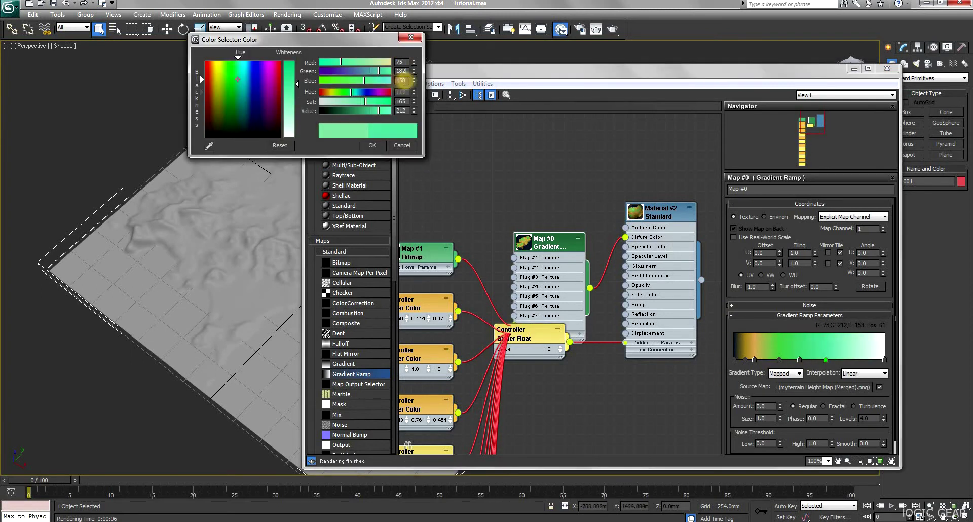
Step: Color the flag at position 61 turquoise green (75, 212, 158) and place a darker green flag above it on the gradient
left_click(372, 145)
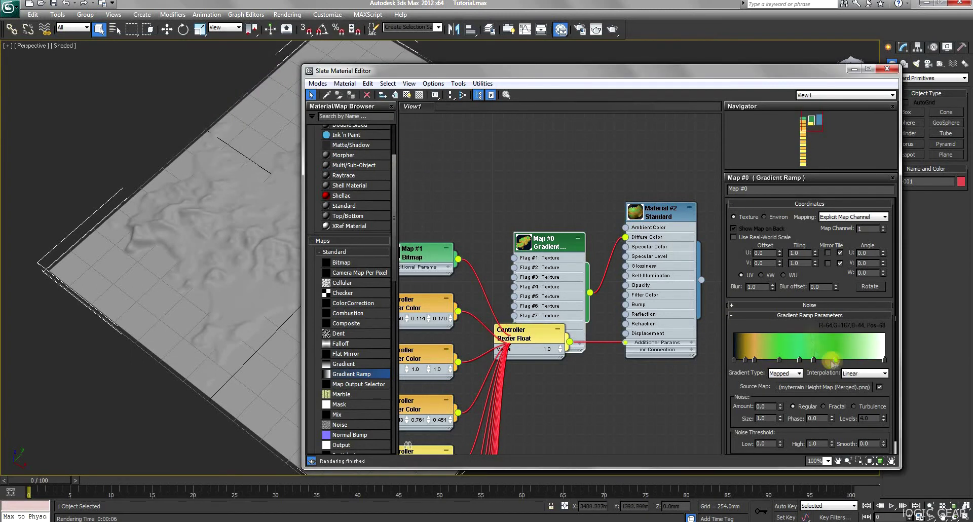
double_click(834, 359)
left_click(374, 146)
left_click_drag(835, 360, 828, 359)
Step: Add a pale green flag (170, 216, 161) at position 70 and a white one beyond it, and color the flag at position 43 green (62, 194, 115)
left_click(842, 359)
double_click(842, 360)
left_click_drag(349, 62, 366, 62)
left_click(373, 145)
left_click_drag(843, 360, 839, 359)
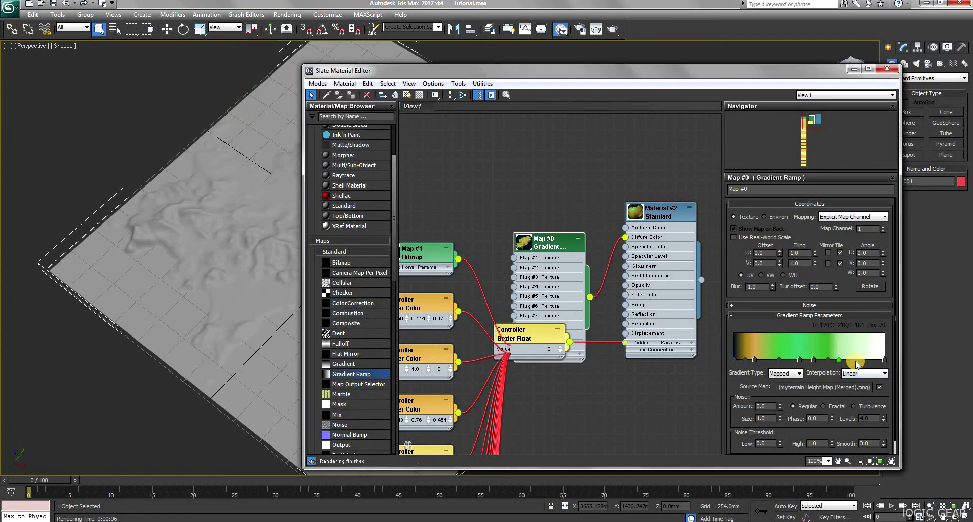
left_click(852, 361)
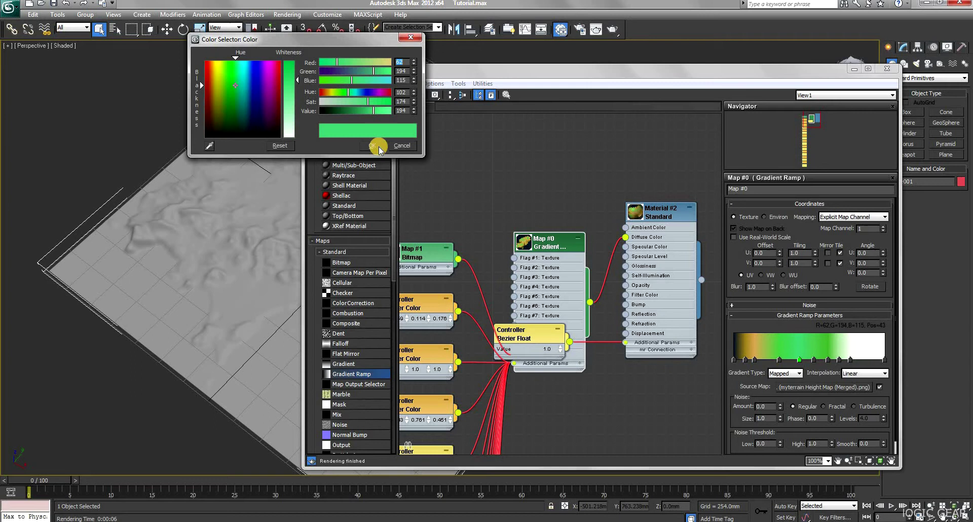
left_click(378, 146)
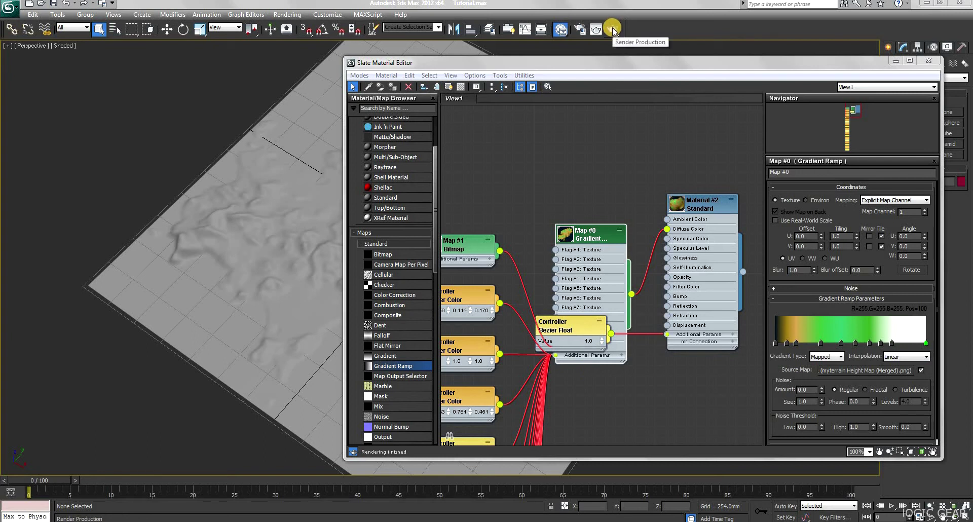
Step: Render the perspective view to examine the new brown-to-green elevation colors, and close the render
left_click(612, 29)
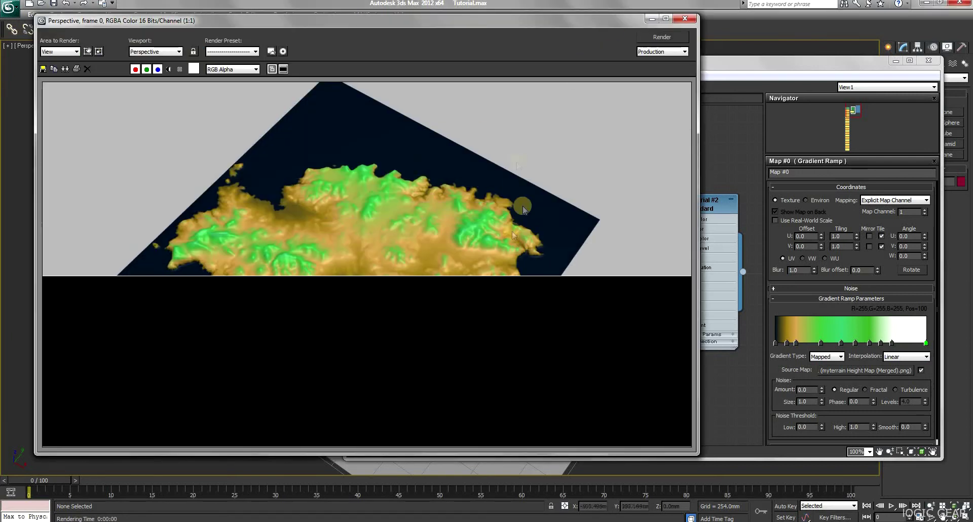
left_click(685, 20)
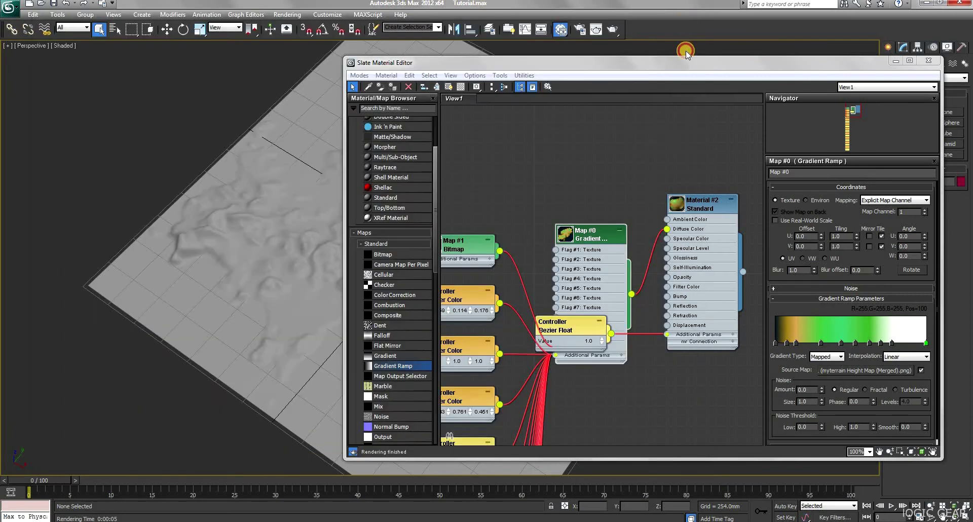
Step: Assign the bitmap myterrain Height Map (Merged) to the Bump slot of Material #2
double_click(706, 208)
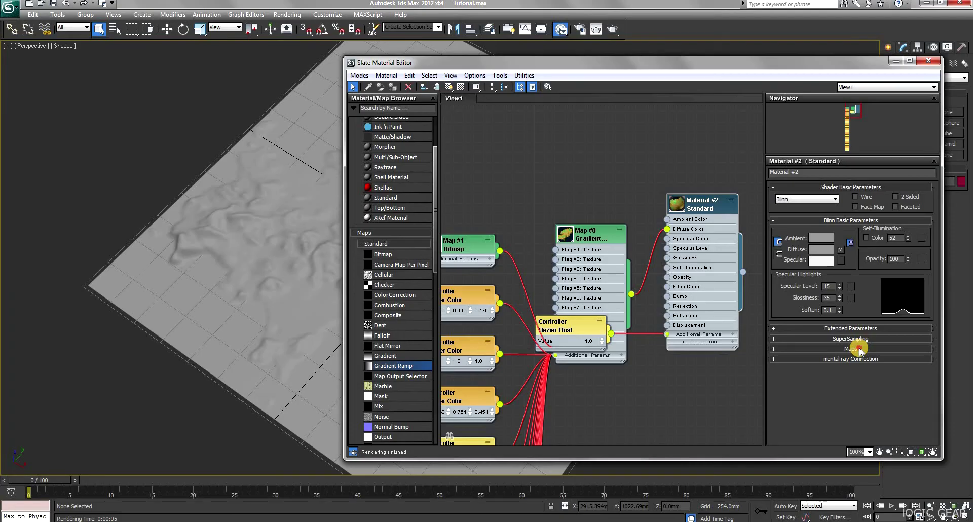
left_click(859, 348)
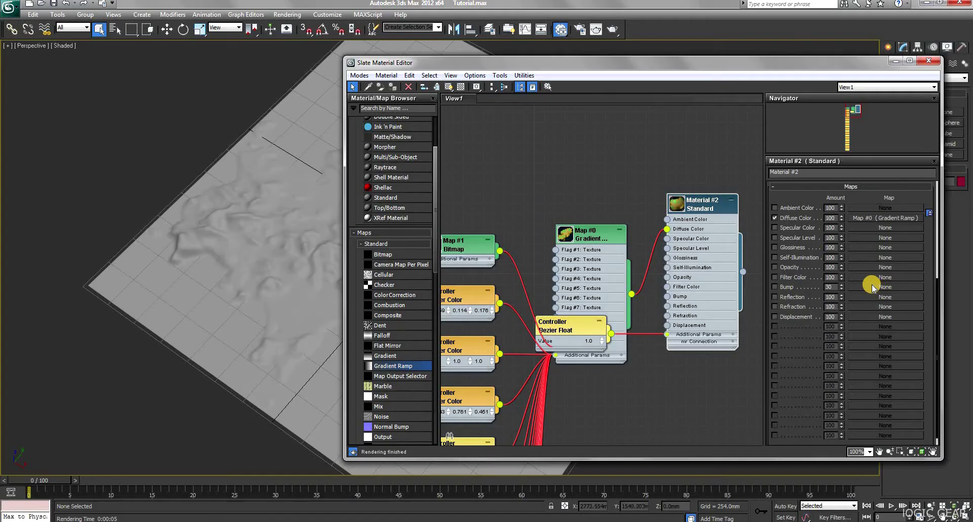
left_click(873, 287)
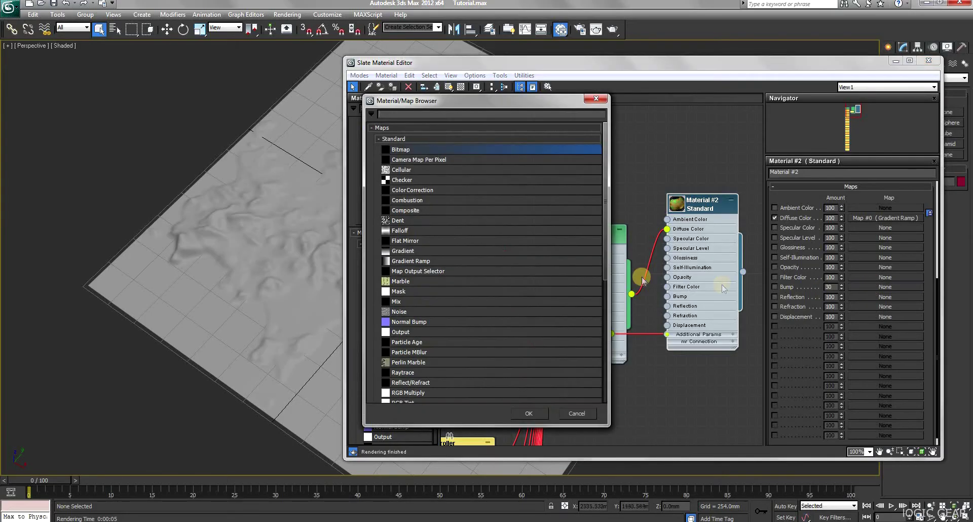
double_click(455, 149)
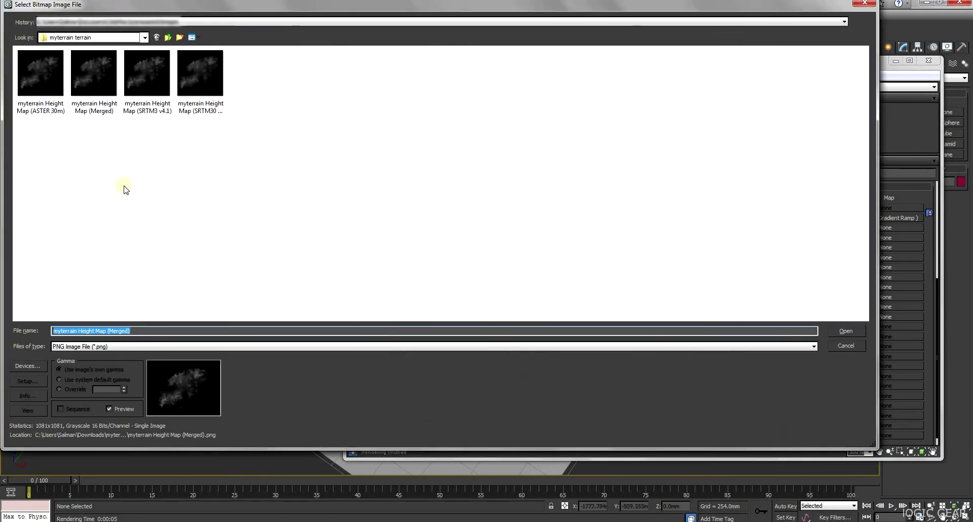
double_click(91, 89)
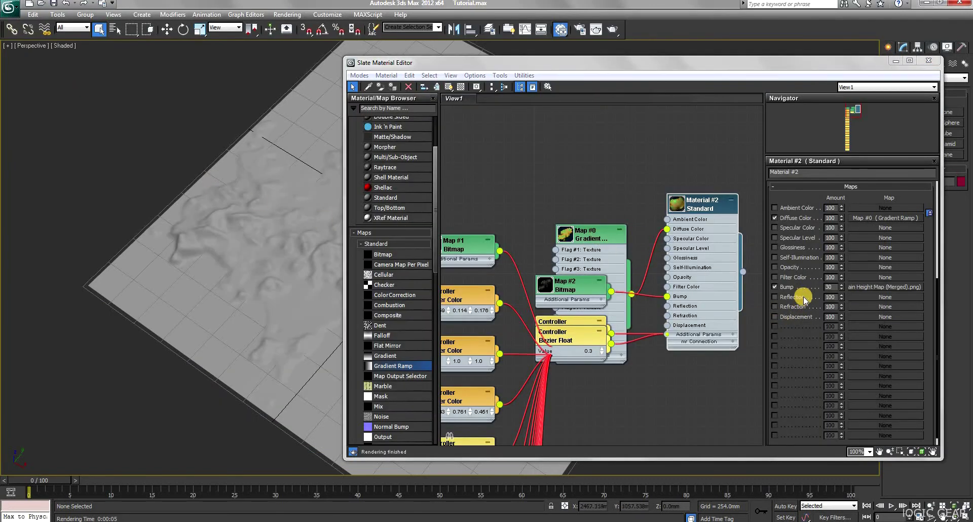
Step: Raise the bump amount to 634 and render the perspective view to check the terrain relief
left_click_drag(841, 287, 841, 241)
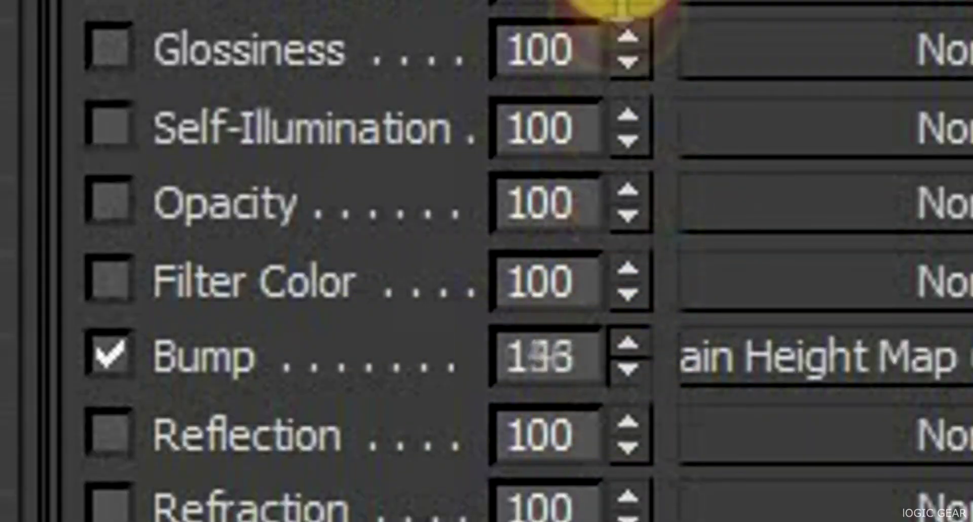
left_click_drag(623, 6, 643, 404)
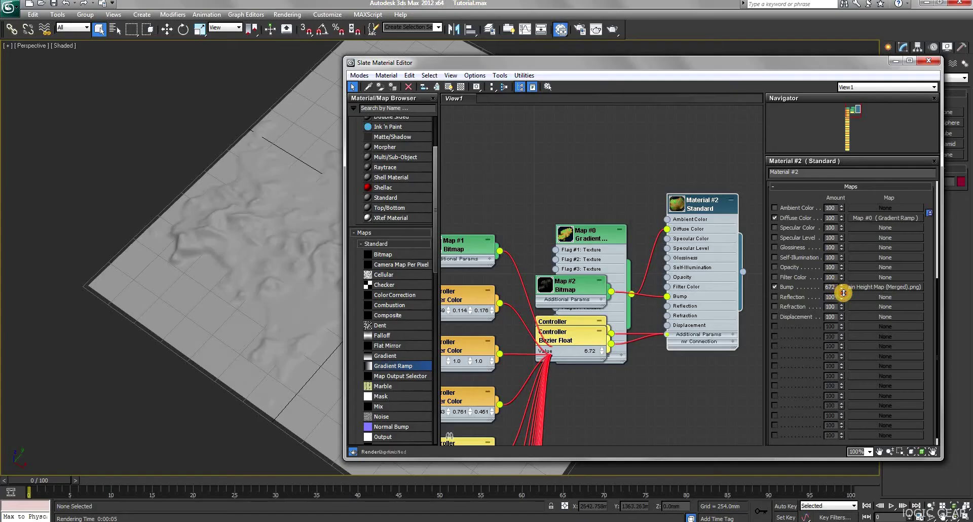
left_click_drag(843, 304, 808, 311)
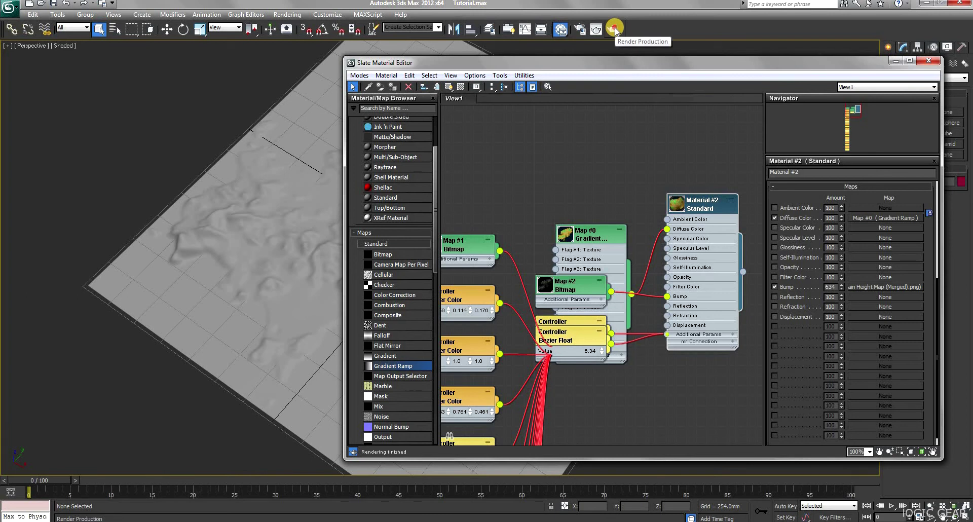
left_click(614, 26)
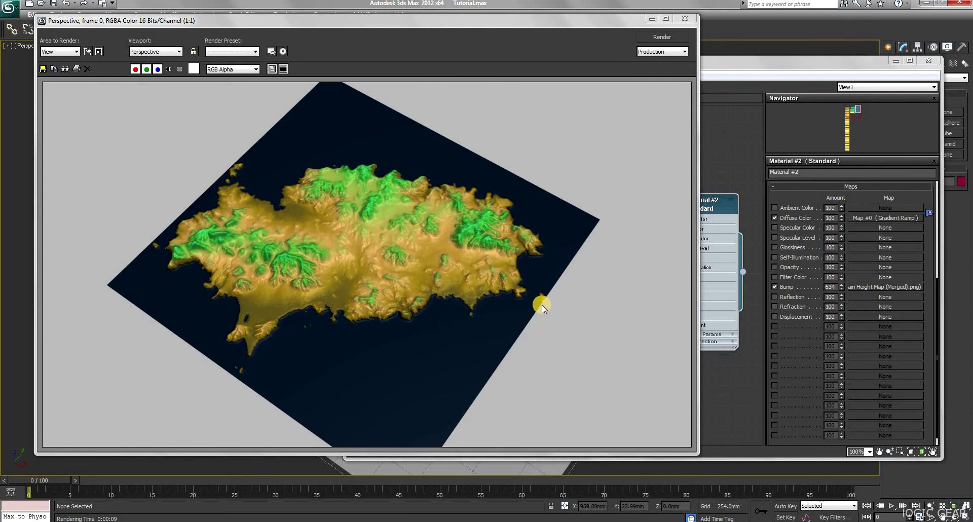
left_click(685, 18)
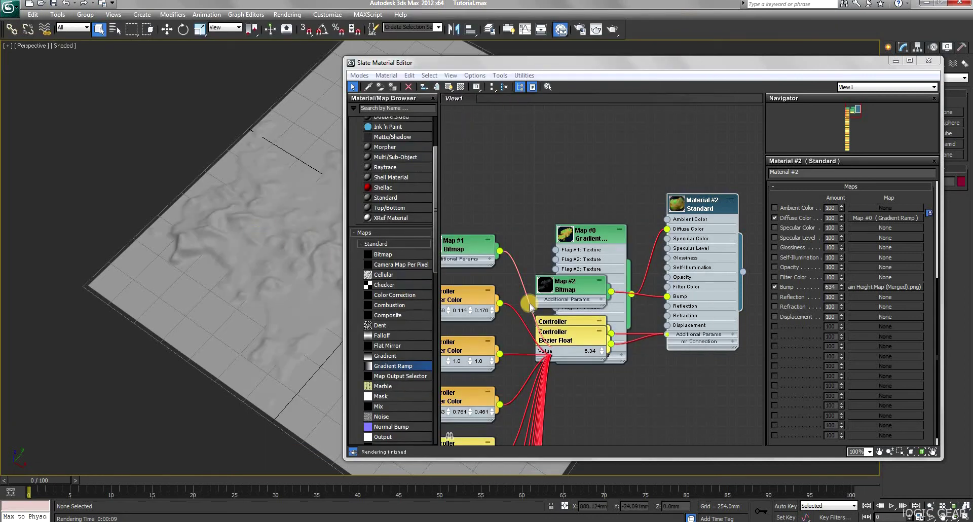
Step: Load texture1 as a Bitmap node and connect it to the Flag #1 texture input of the Gradient Ramp
left_click_drag(604, 231, 598, 129)
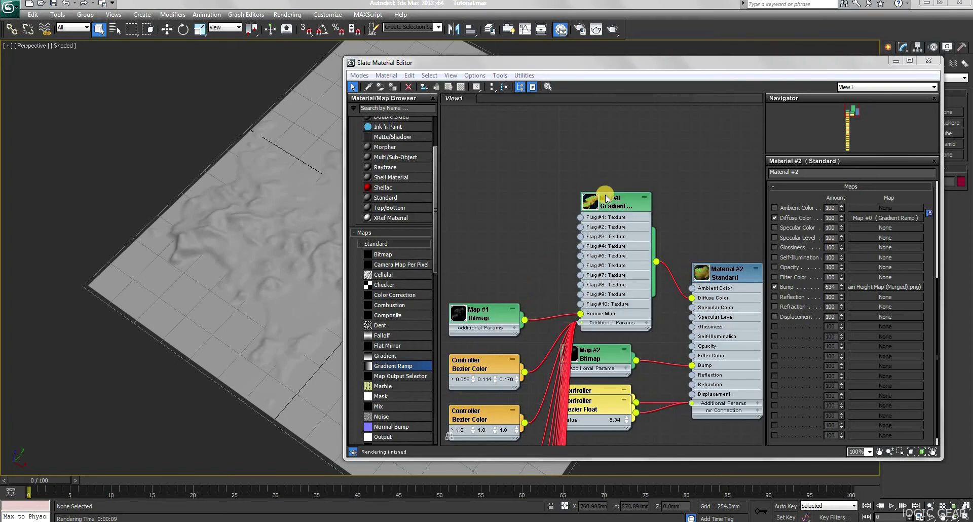
double_click(622, 202)
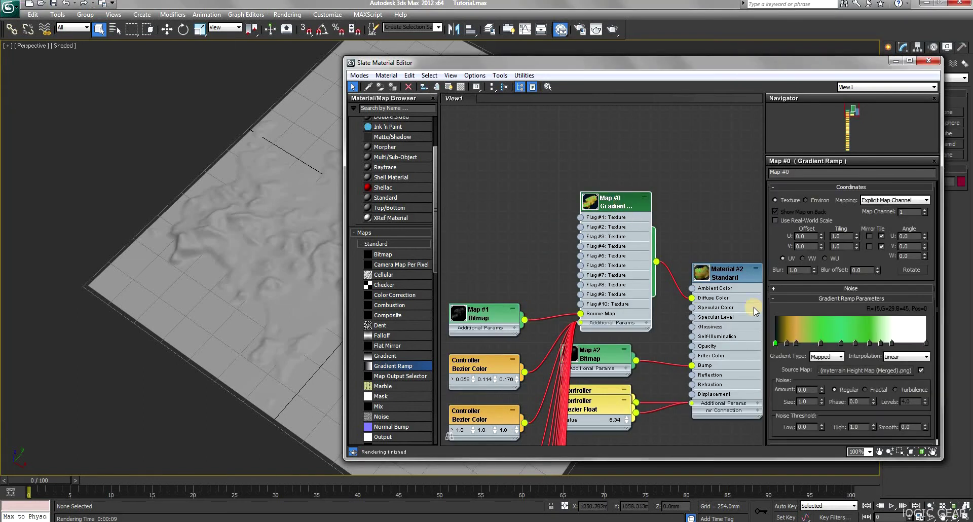
left_click(786, 343)
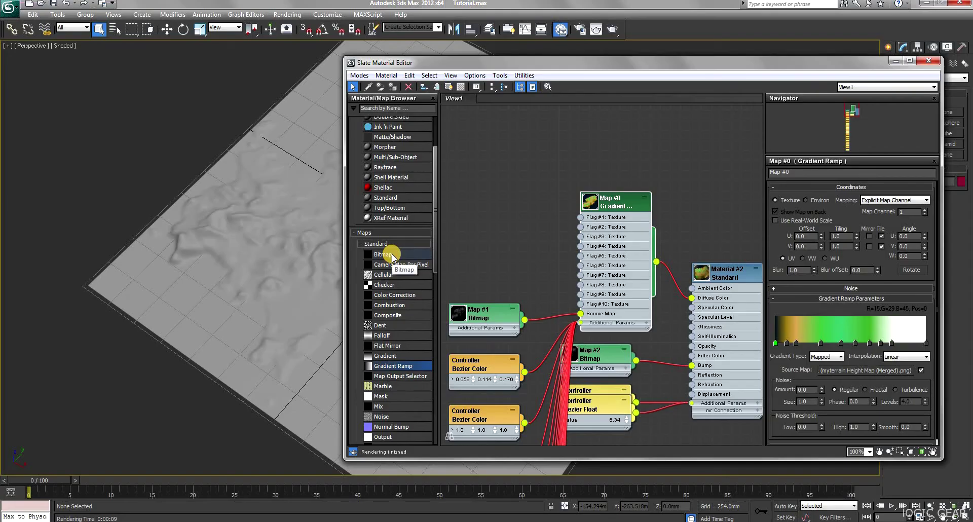
mouse_move(391, 254)
left_mouse_down()
mouse_move(463, 221)
mouse_move(494, 178)
left_mouse_up()
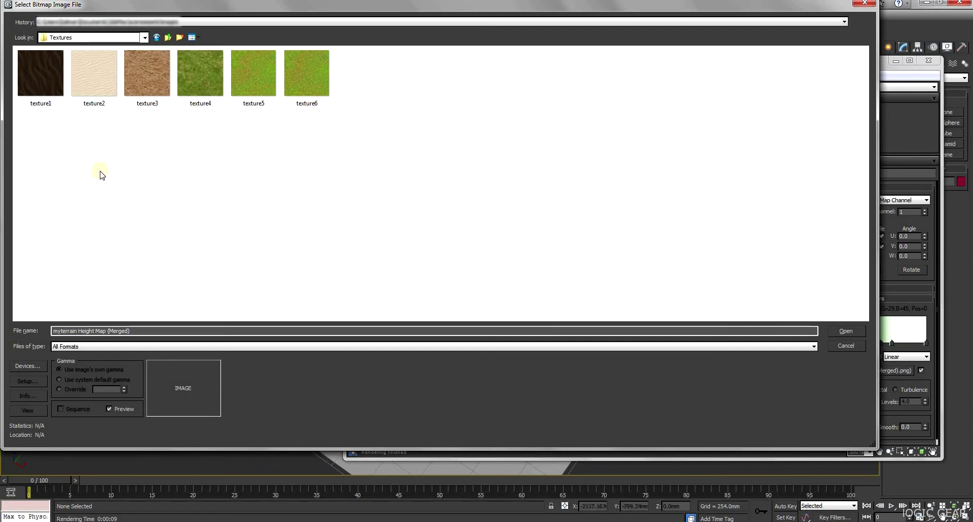
double_click(50, 78)
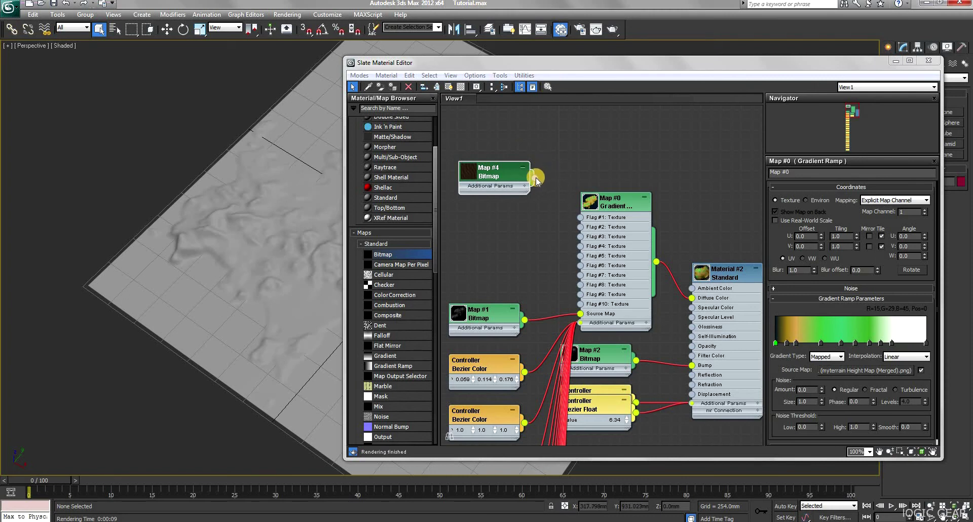
left_click_drag(536, 177, 586, 219)
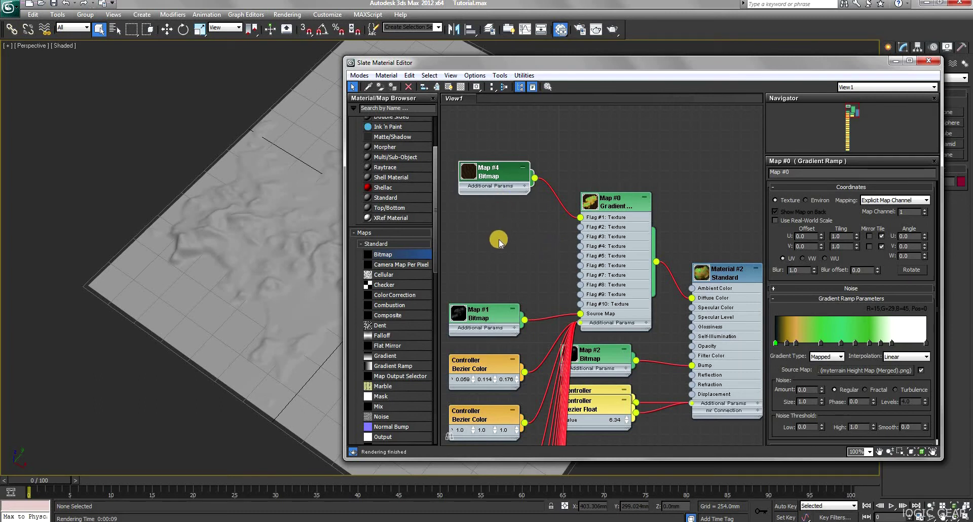
Step: Render the perspective view to examine texture1 on the lowest elevation, and close the render
left_click(612, 31)
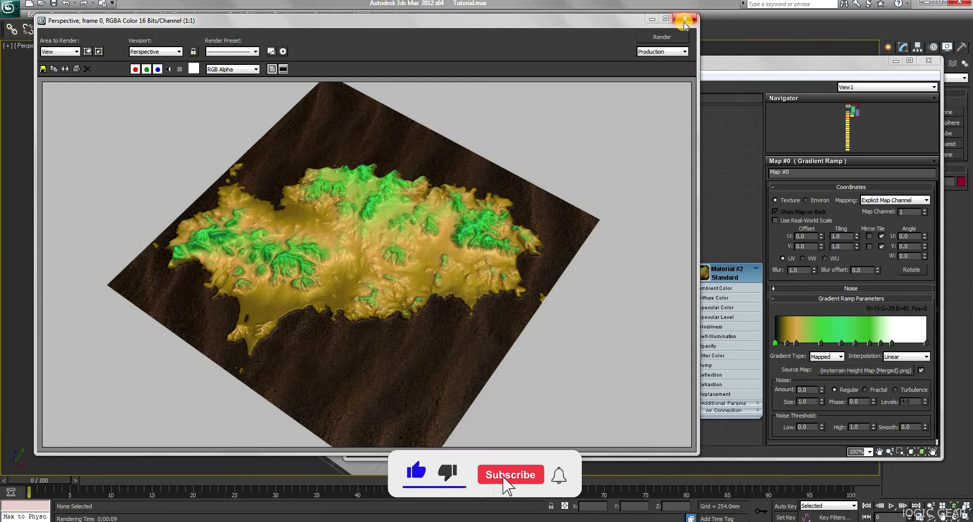
left_click(685, 20)
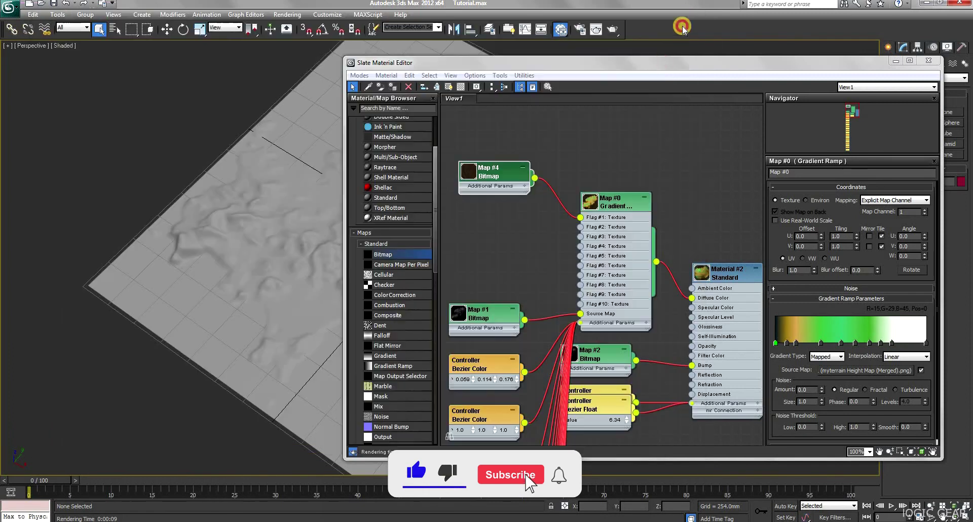
Step: Set the tiling of texture1 to 24.1 in U and 27.1 in V, and render the perspective view to check it
double_click(495, 176)
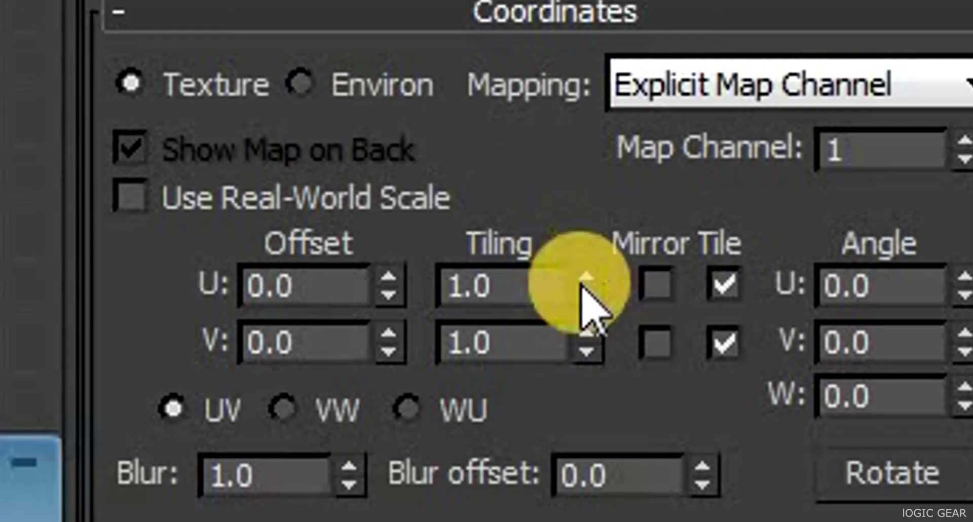
left_click_drag(856, 238, 856, 183)
left_click_drag(586, 0, 595, 286)
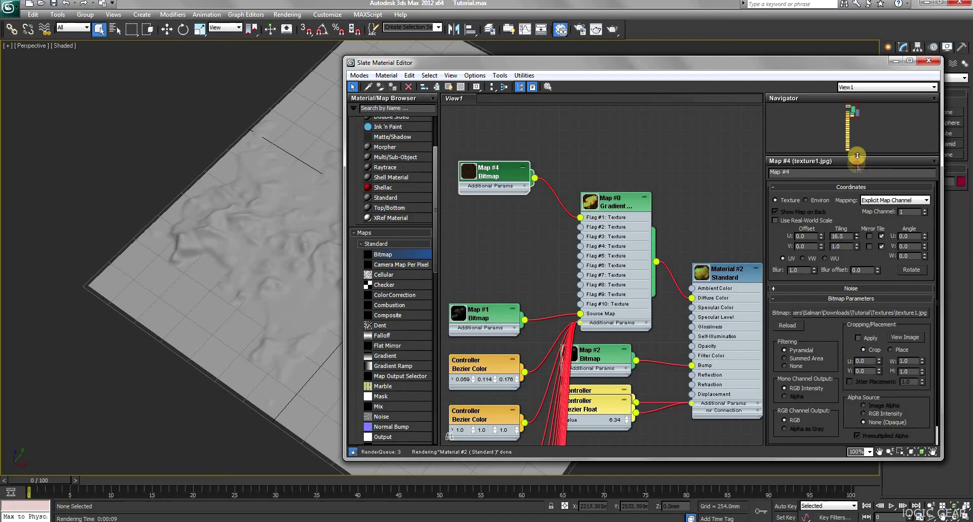
left_click_drag(858, 236, 846, 208)
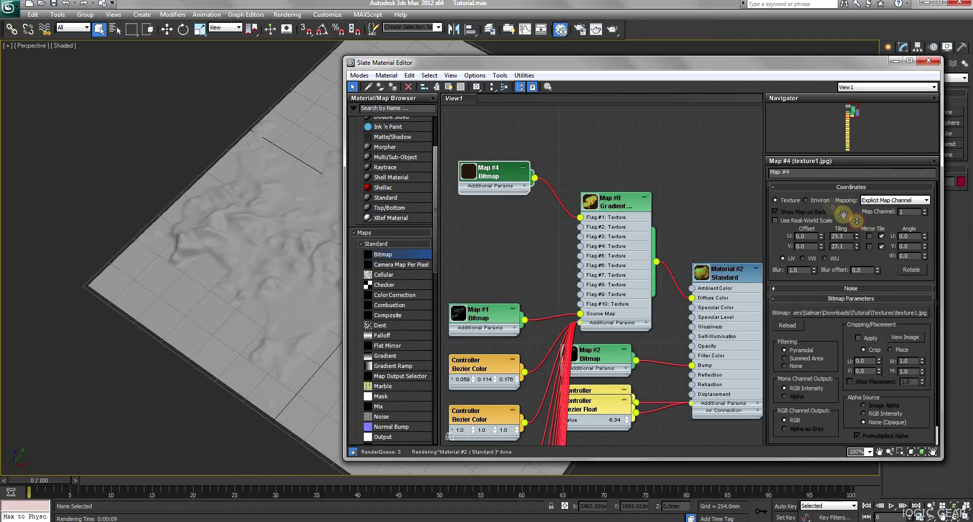
left_click(611, 28)
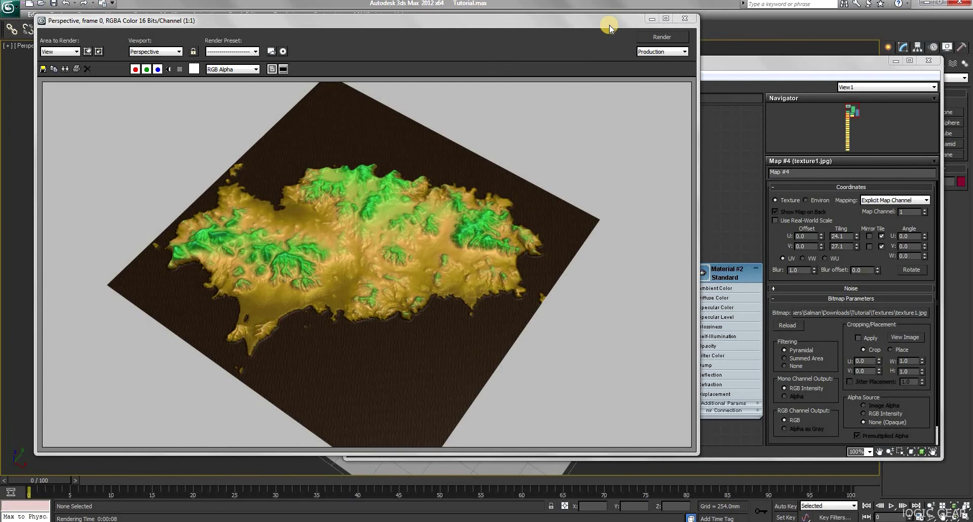
left_click(685, 18)
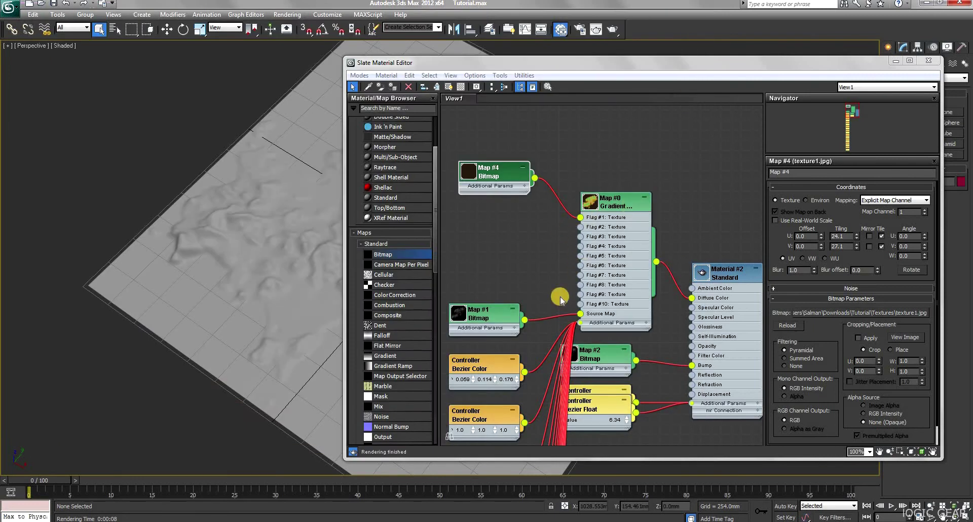
Step: Load texture2 as a Bitmap node connected to the Gradient Ramp's Flag #2 texture input, and render the perspective view
middle_click_drag(539, 268, 551, 253)
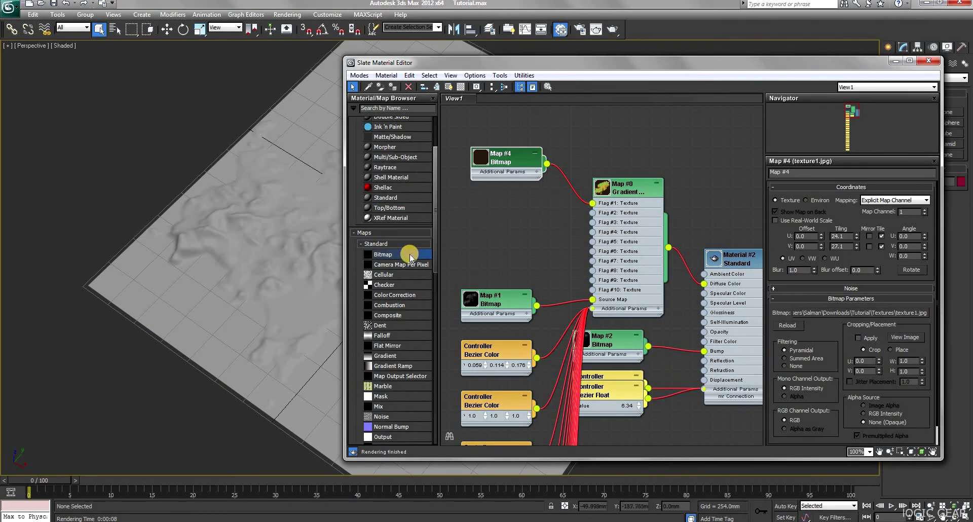
left_click_drag(410, 255, 592, 213)
double_click(94, 74)
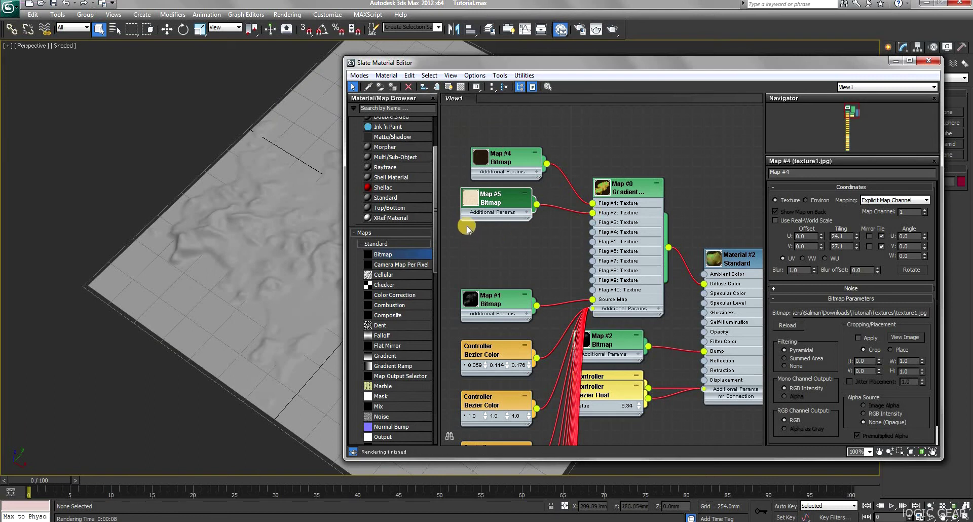
mouse_move(496, 195)
left_mouse_down()
mouse_move(505, 205)
mouse_move(504, 197)
left_mouse_up()
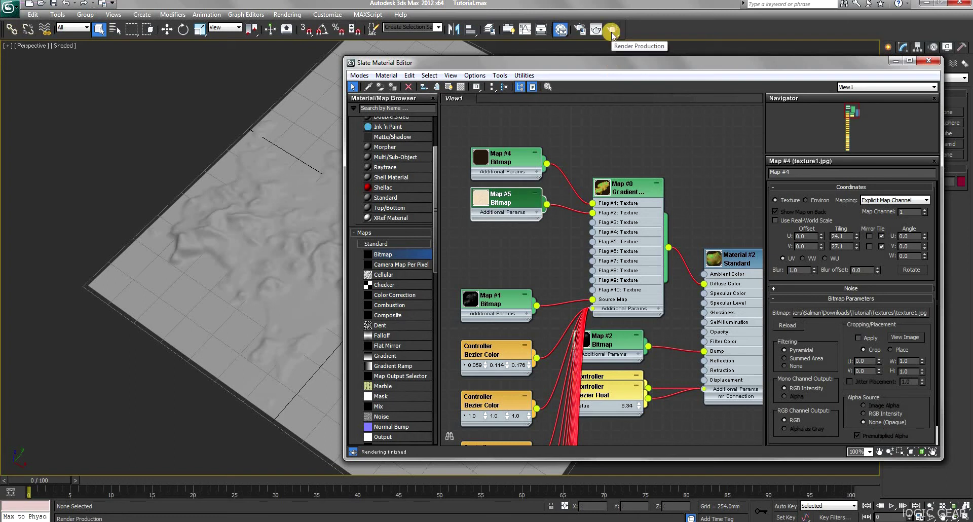
left_click(612, 32)
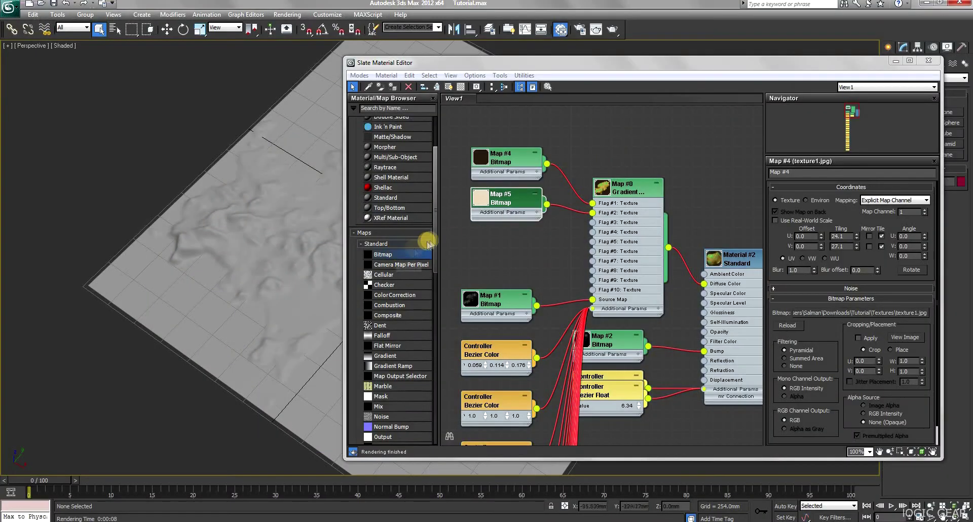
Step: Load texture3 as a Bitmap node connected to the Gradient Ramp's Flag #3 texture input, render the perspective view, and close the render
left_click_drag(425, 241, 495, 235)
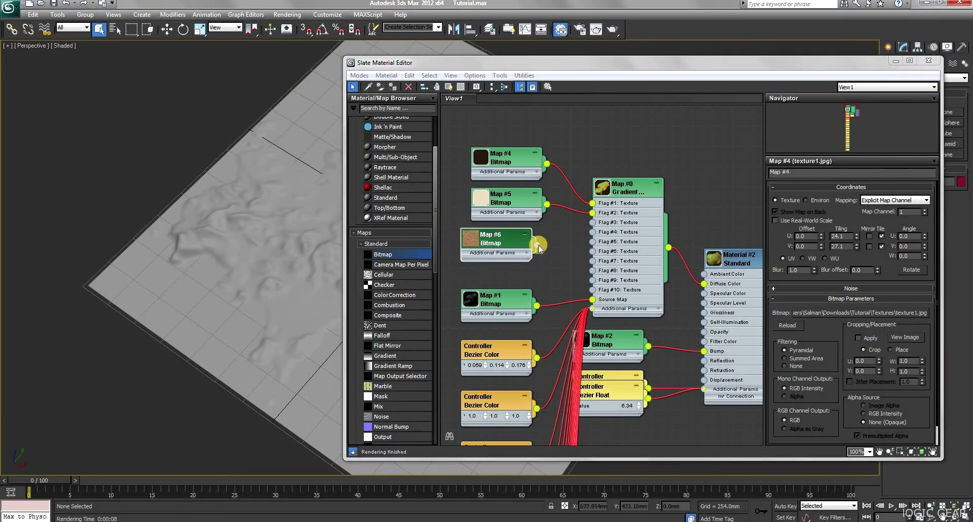
left_click_drag(537, 244, 592, 222)
left_click(611, 30)
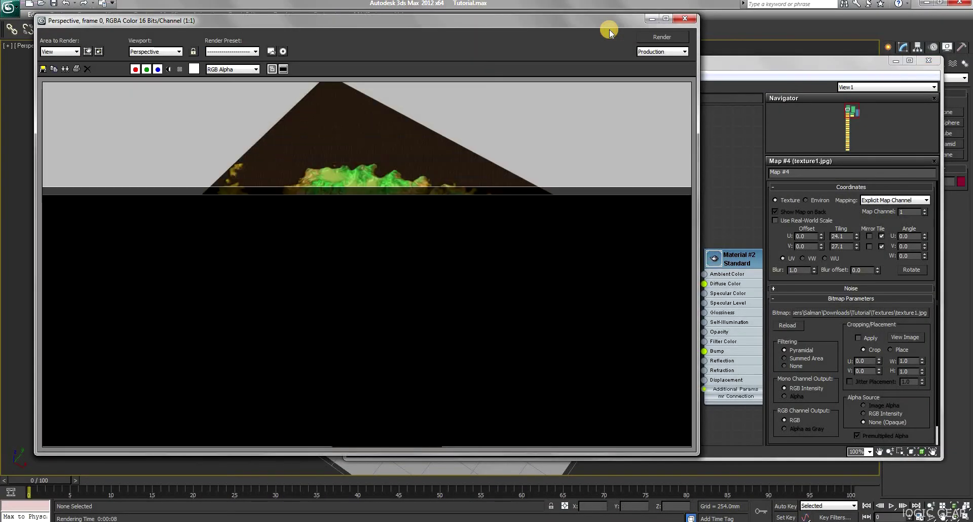
left_click(684, 18)
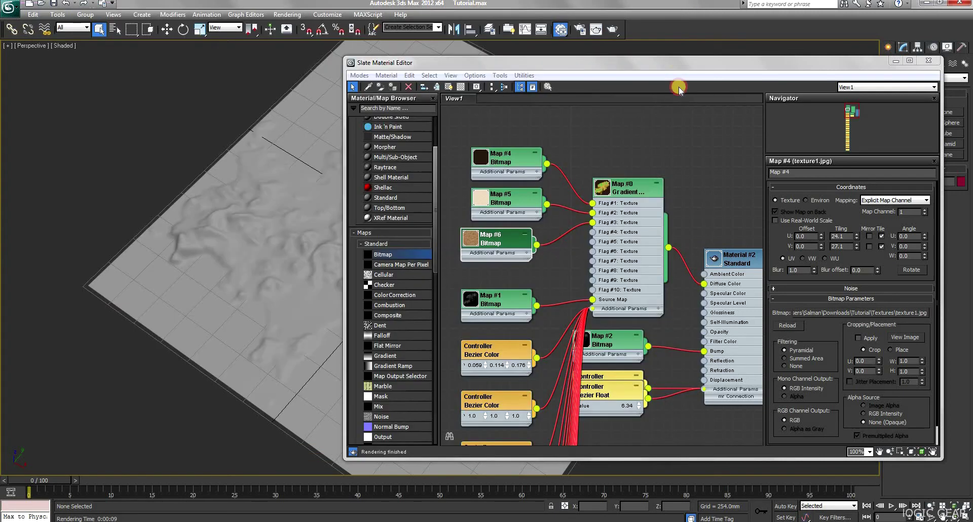
Step: Check which flag the gradient's second marker is, and move the texture2 connection from Flag #2 to the Flag #4 texture input
double_click(632, 192)
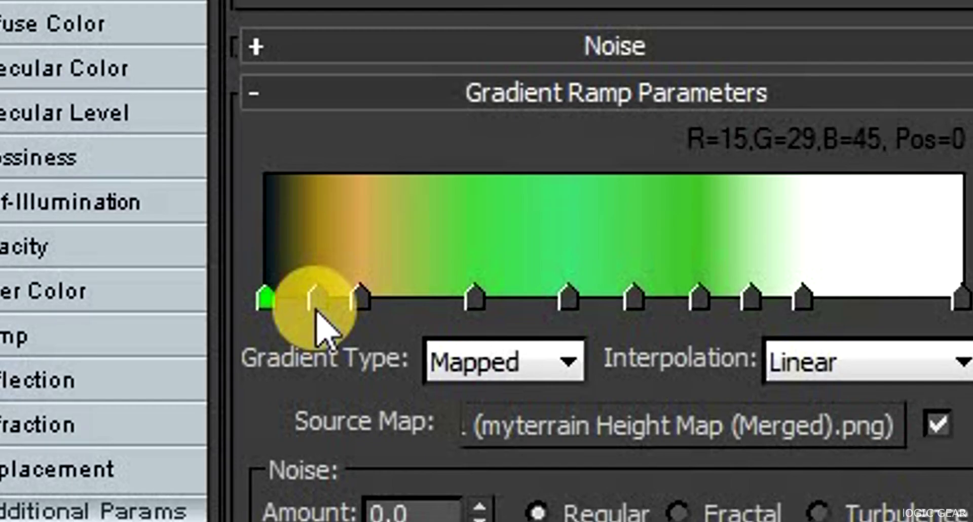
left_click(787, 344)
right_click(315, 305)
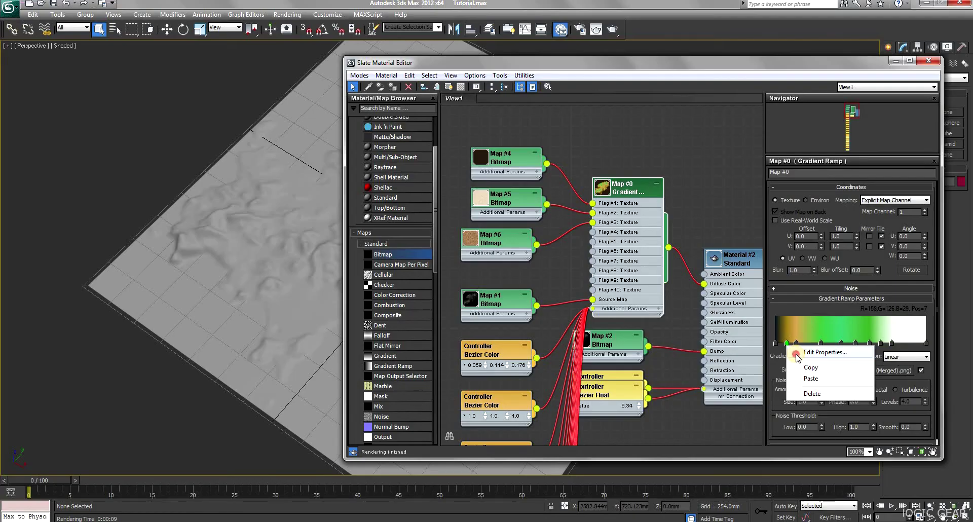
left_click(805, 353)
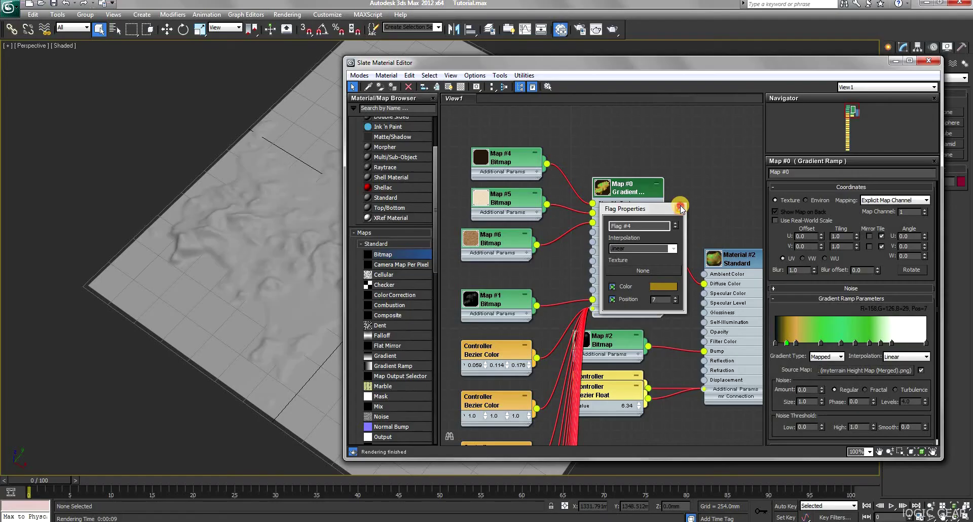
left_click(666, 68)
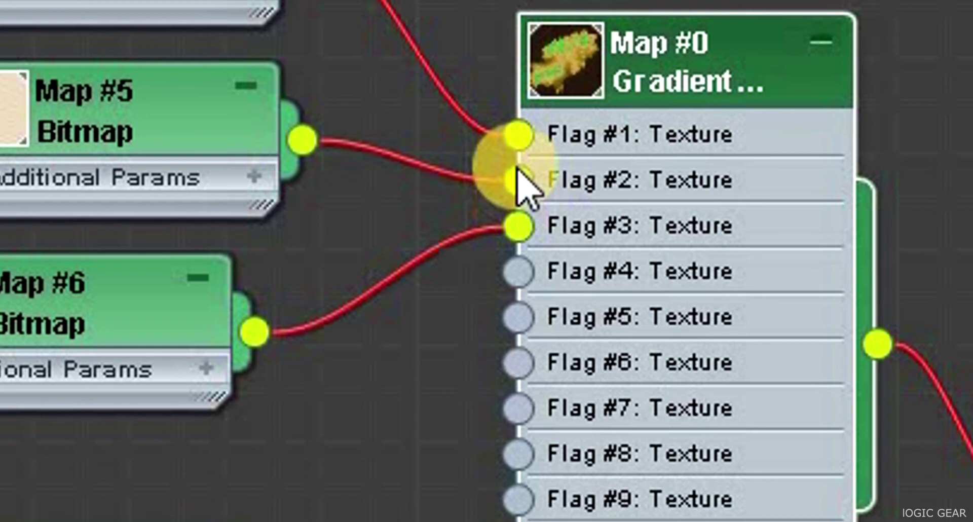
left_click_drag(593, 212, 592, 234)
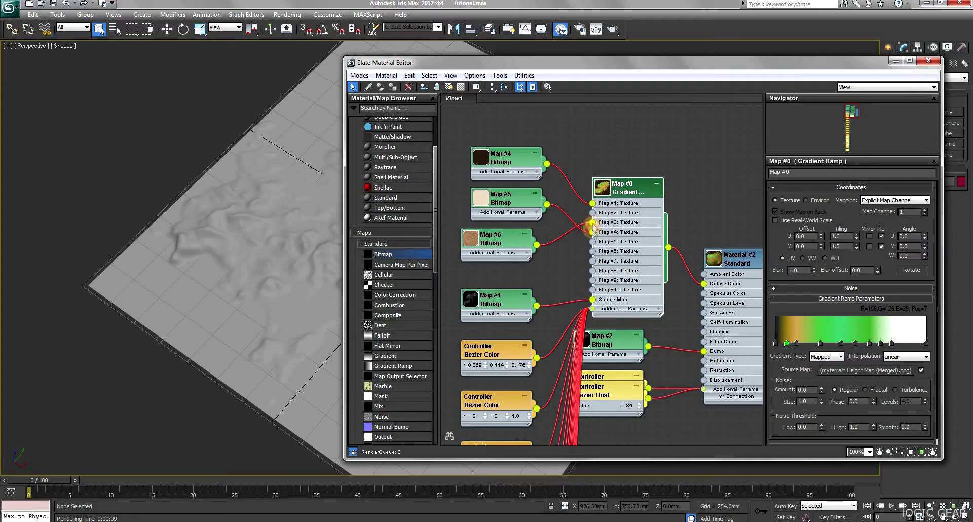
Step: Check the gradient's third marker, move the texture3 connection to the Flag #5 texture input, and render the perspective view
right_click(797, 343)
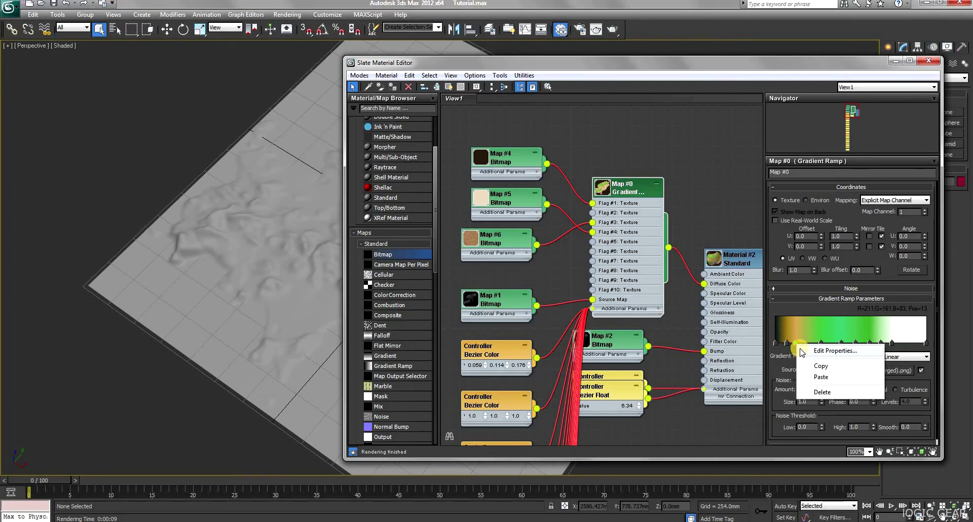
left_click(811, 351)
left_click_drag(659, 203, 745, 203)
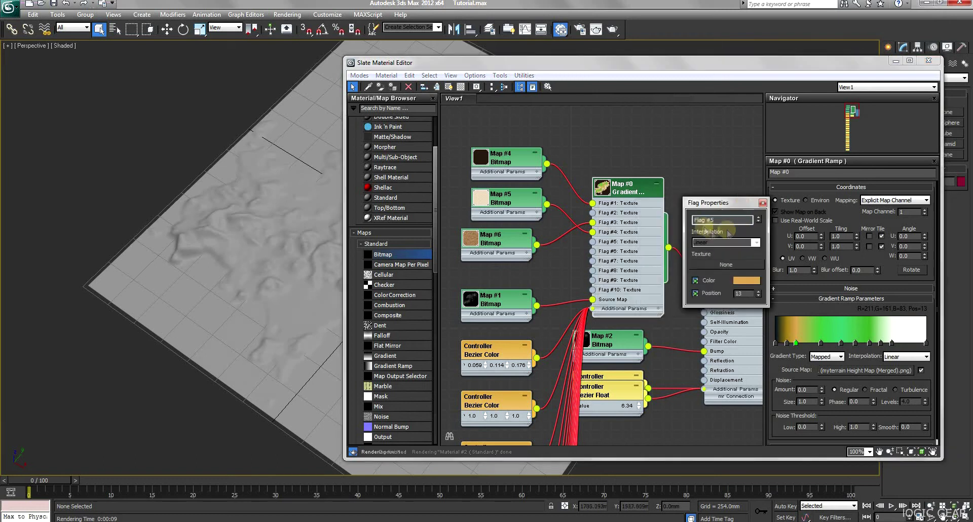
left_click(762, 204)
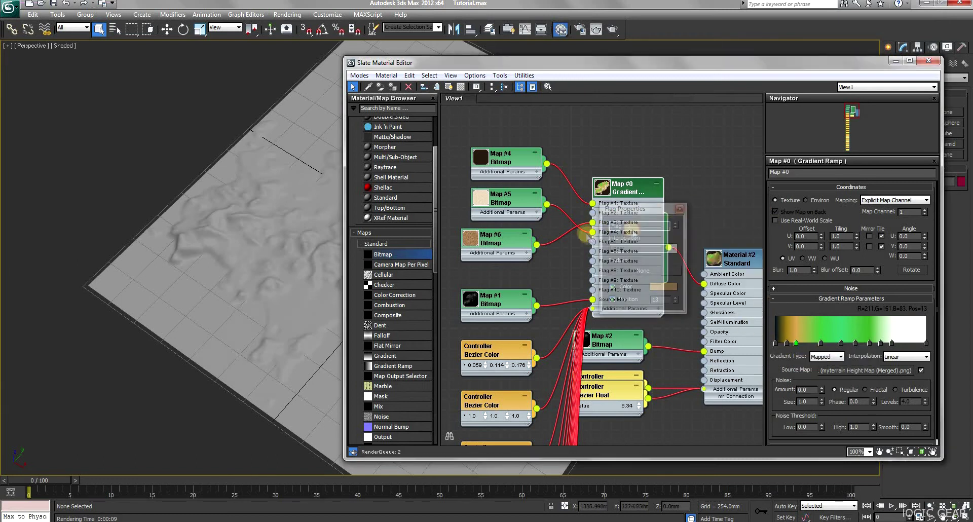
left_click(550, 270)
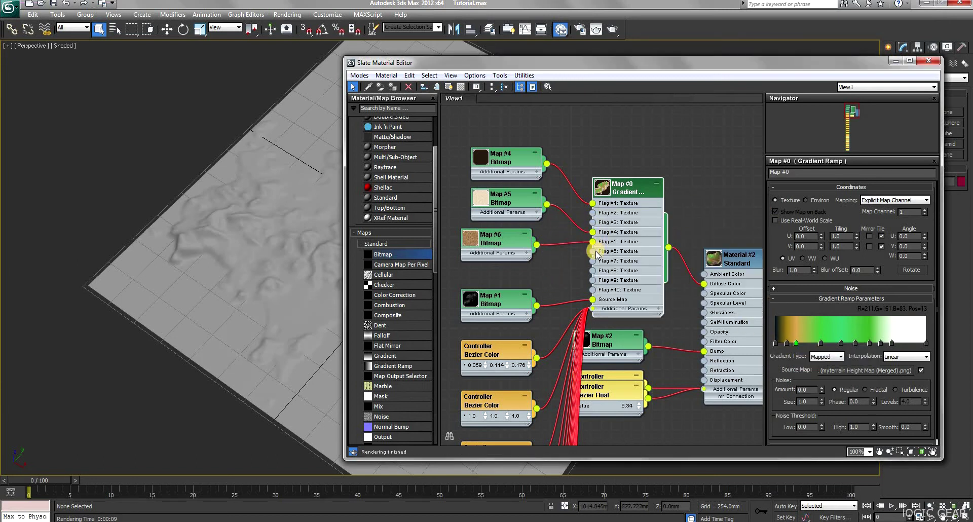
left_click(615, 203)
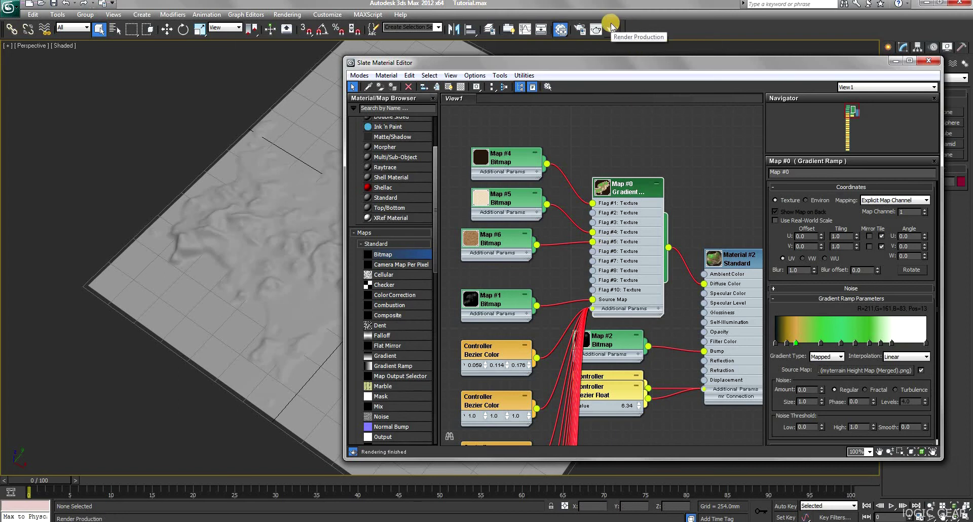
left_click(611, 25)
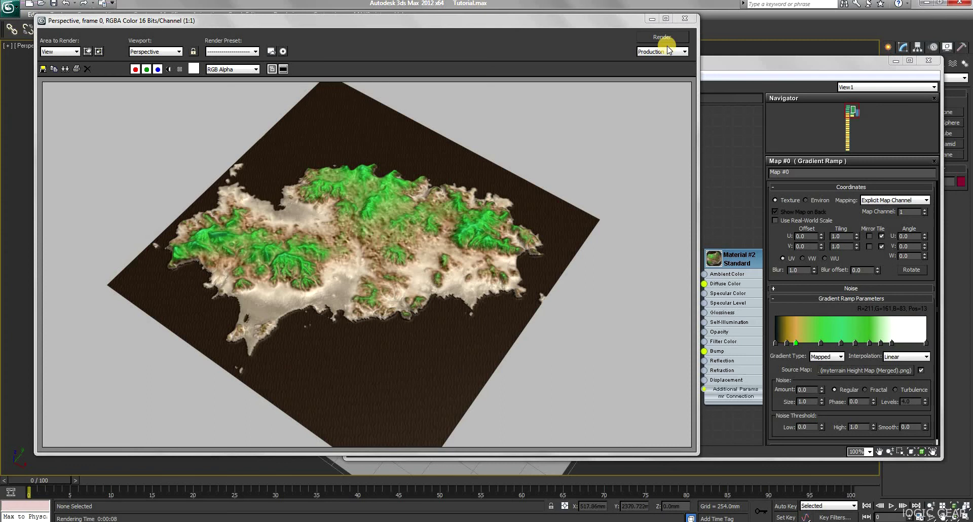
left_click(685, 19)
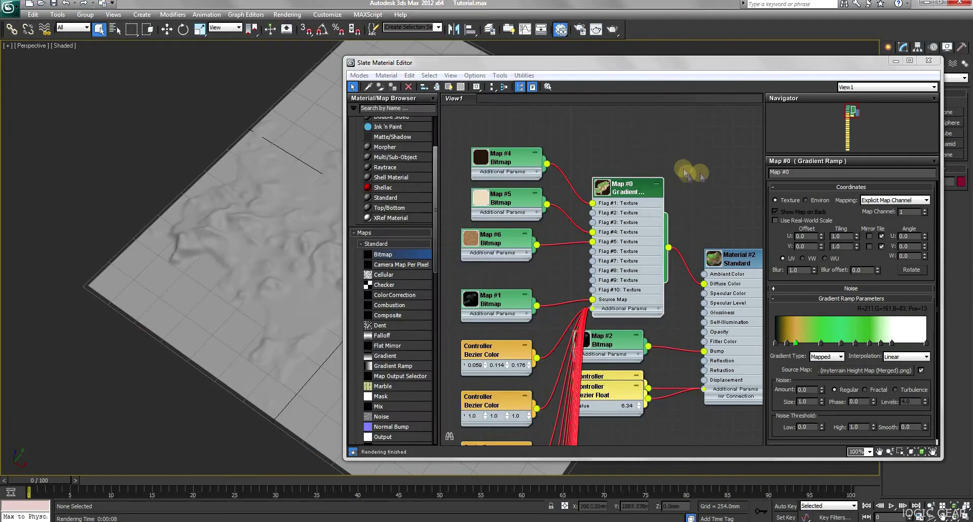
Step: Check the gradient's fourth marker, load texture4 as a Bitmap node connected to the Flag #6 texture input, and space out the nodes
right_click(821, 342)
left_click(842, 349)
left_click(679, 209)
left_click_drag(512, 219, 522, 240)
double_click(522, 239)
left_click(832, 313)
left_click(308, 144)
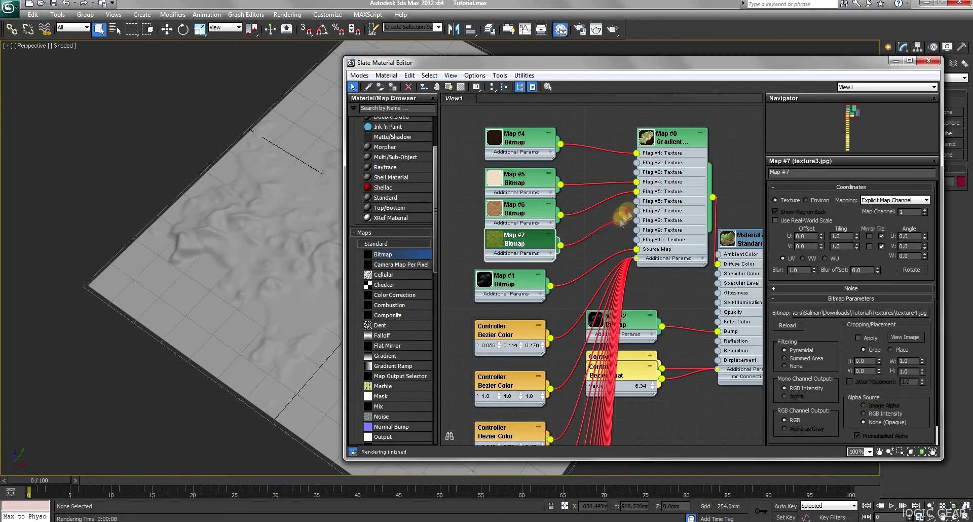
middle_click_drag(602, 226, 619, 191)
left_click_drag(531, 243, 531, 276)
middle_click_drag(613, 192, 613, 199)
Step: Check the gradient's fifth marker, and load texture5 as a Bitmap node connected to the Flag #3 texture input
double_click(694, 120)
right_click(831, 338)
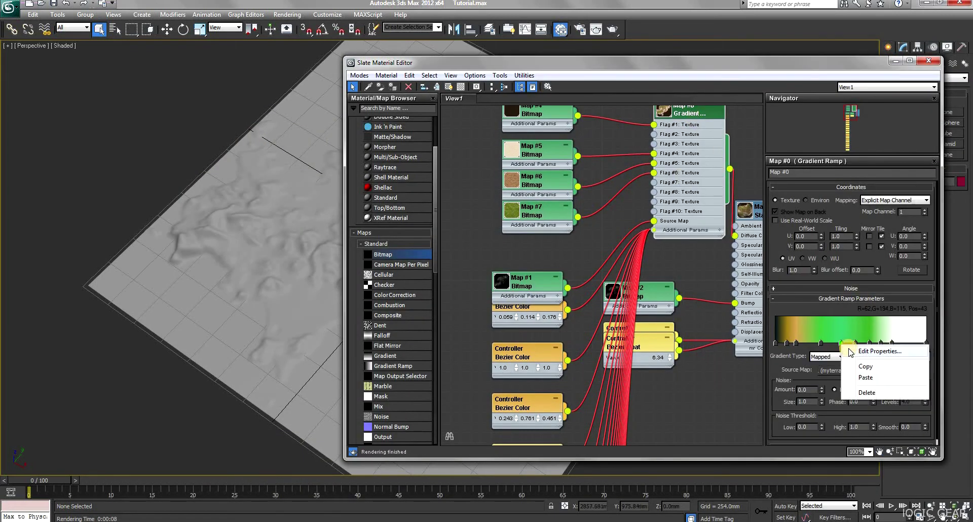
left_click(847, 349)
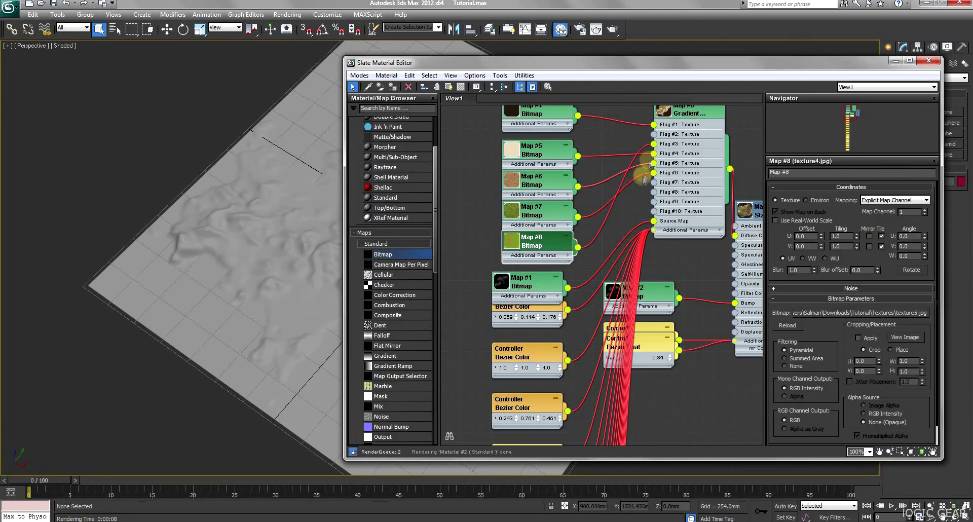
middle_click_drag(704, 139, 695, 169)
double_click(695, 169)
Step: Load texture6 as a Bitmap node connected to the Gradient Ramp's Flag #7 texture input, and render the perspective view to check it
left_click(786, 343)
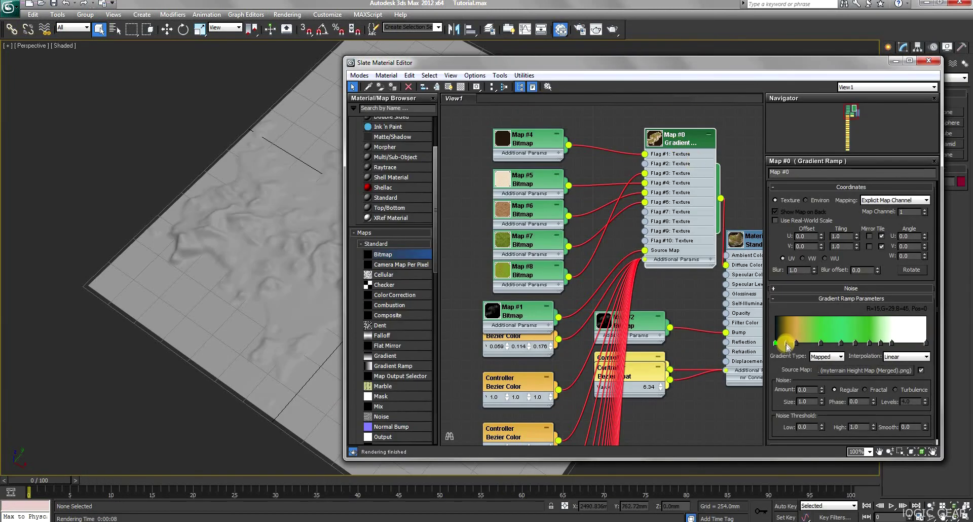
right_click(787, 343)
left_click(807, 350)
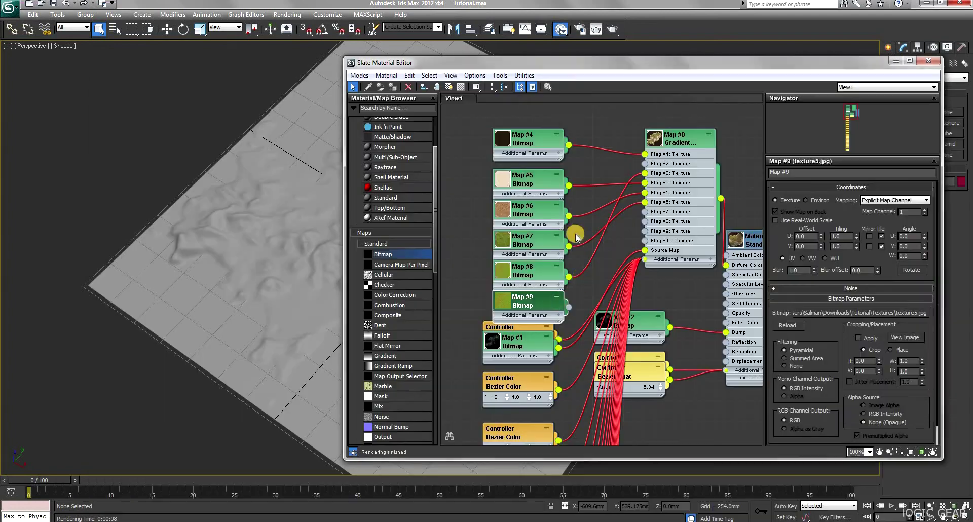
double_click(674, 137)
left_click(680, 209)
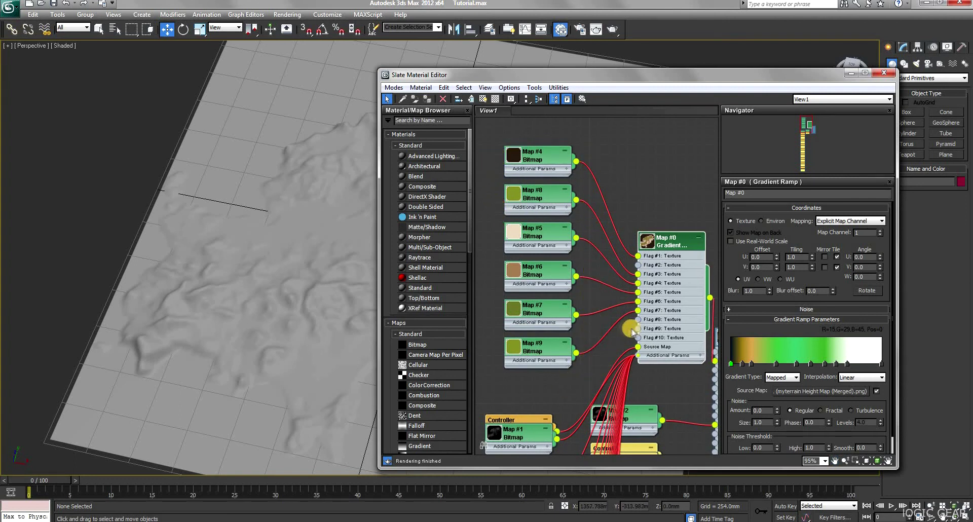
left_click(612, 29)
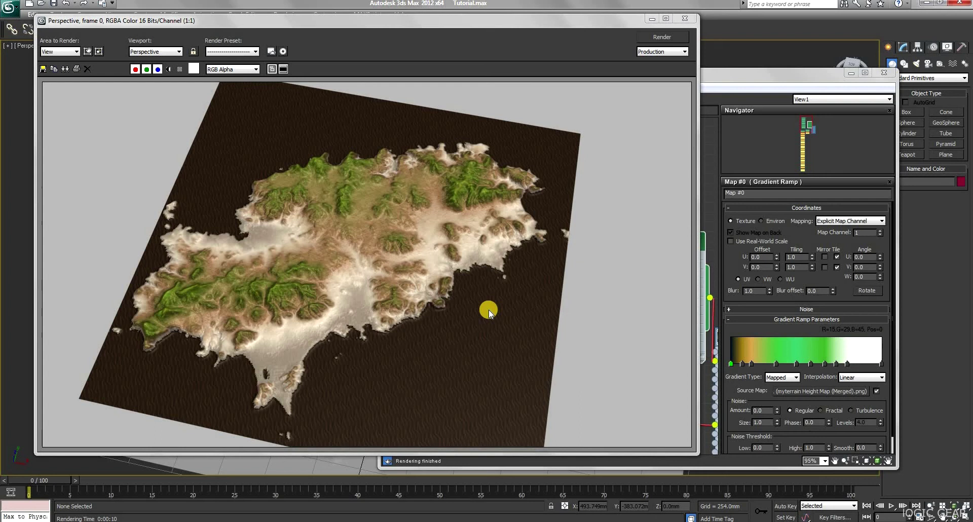
left_click(685, 18)
Step: Minimize the material editor, orbit the perspective view around the island, and render it to examine all terrain textures
left_click(851, 73)
left_click(955, 516)
left_click_drag(561, 326, 408, 228)
right_click(491, 222)
left_click(612, 29)
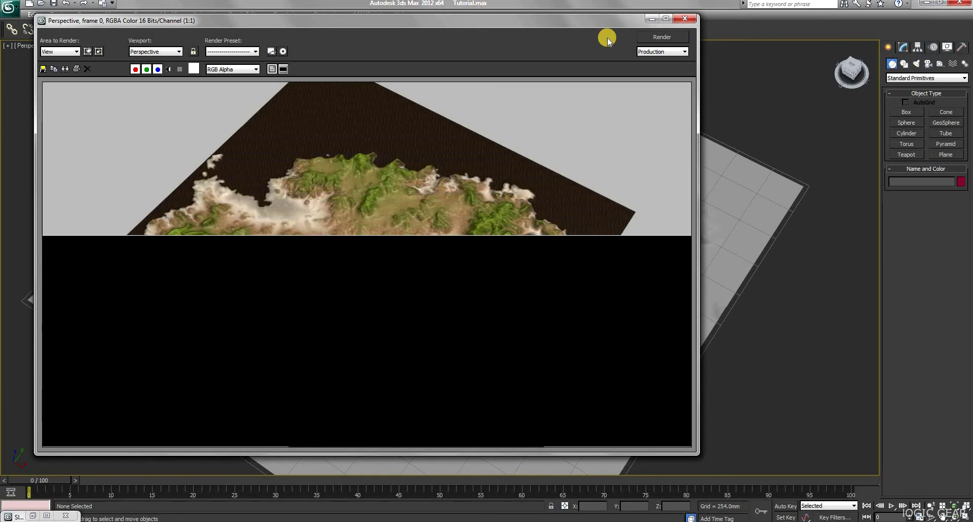
left_click(689, 19)
Step: Select the terrain plane and center its pivot to the object
left_click(525, 207)
left_click(917, 47)
left_click(925, 111)
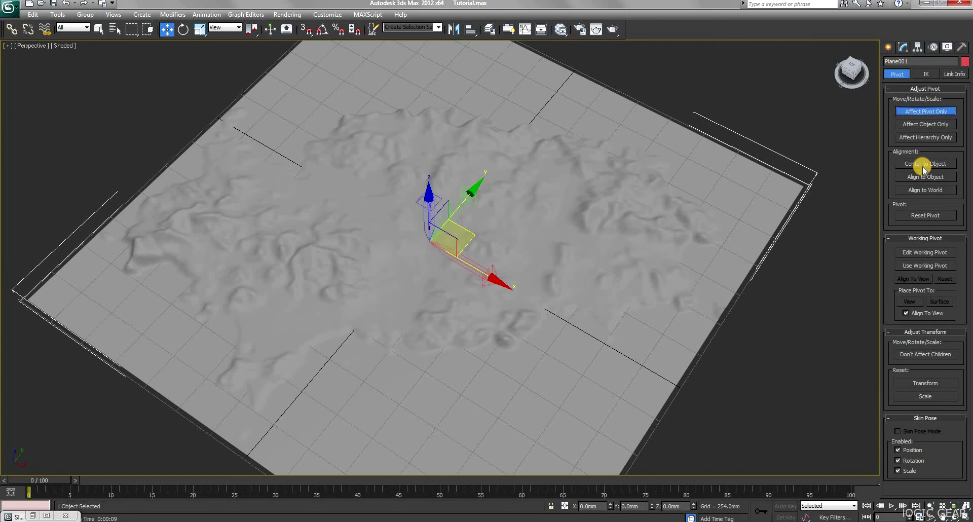
left_click(922, 167)
left_click(888, 47)
Step: Raise the terrain plane to a Z position of about 159 mm
double_click(677, 505)
left_click_drag(694, 505, 693, 499)
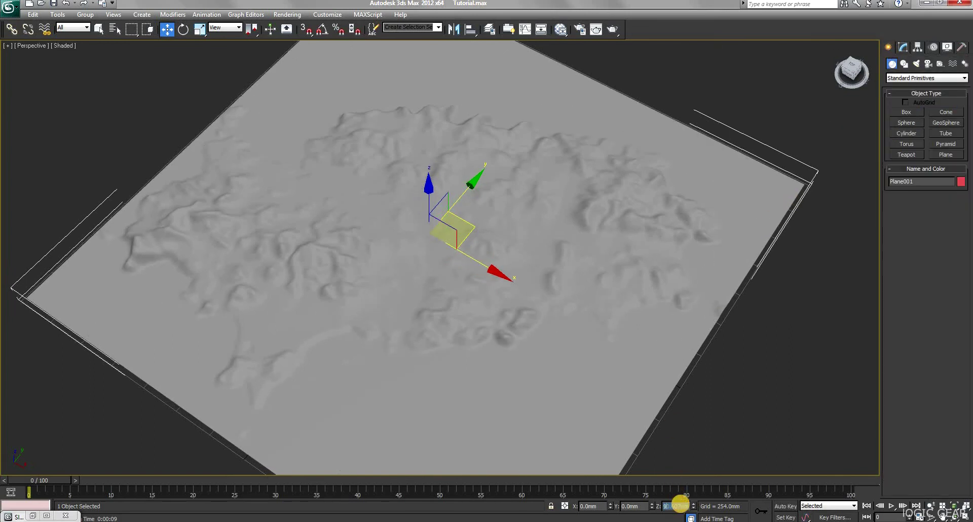
key("Return")
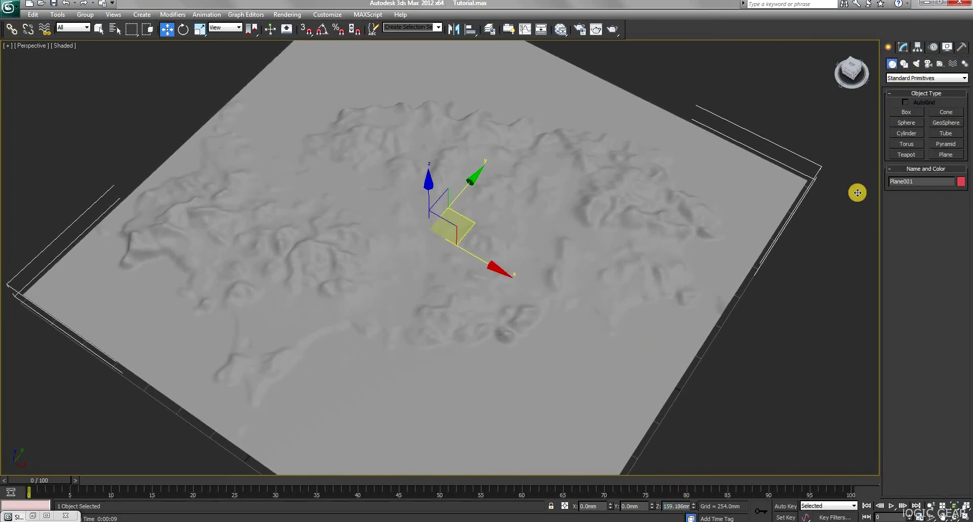
Step: Create a second plane about 2026 mm long and 1760 mm wide over the terrain, and open its parameters
left_click(934, 152)
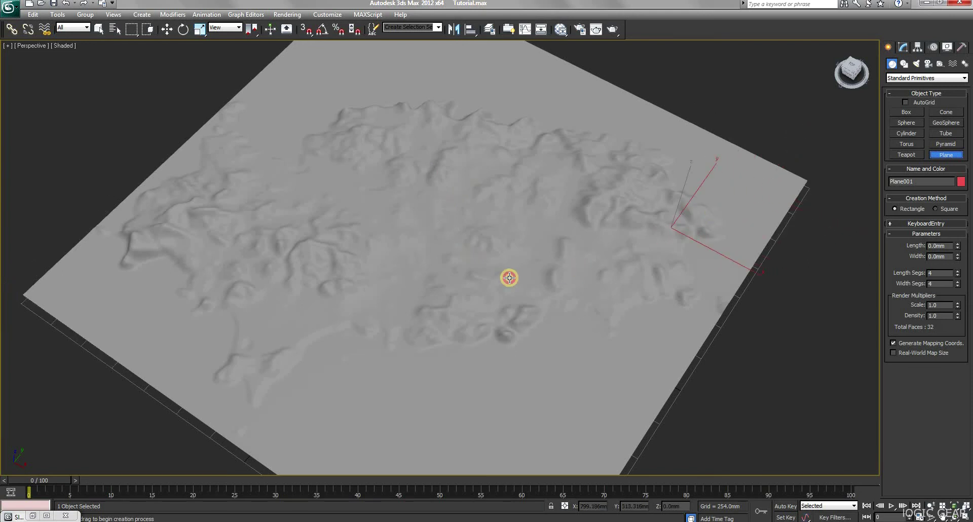
left_click_drag(394, 276, 420, 263)
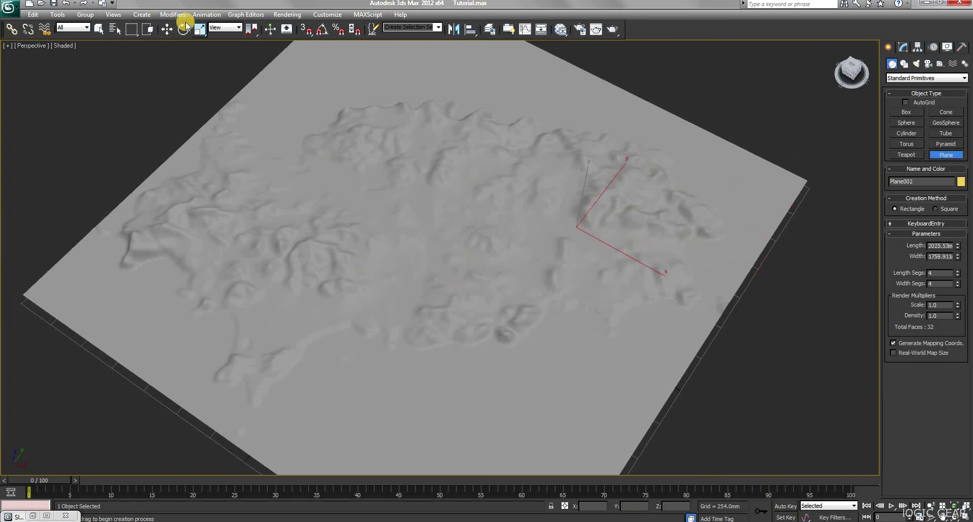
left_click(166, 31)
left_click(902, 47)
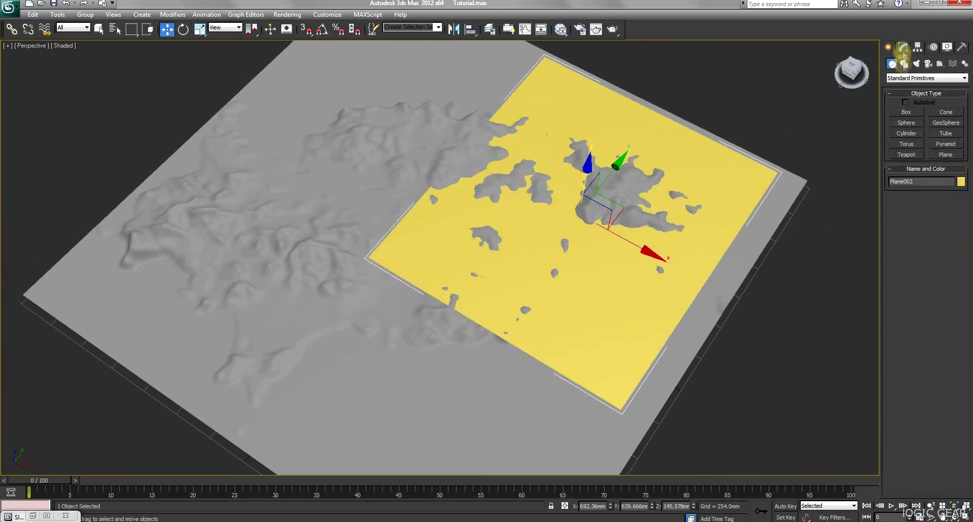
Step: Set the new plane's length and width segments to 1 and its length and width to 3500 mm
left_click(938, 217)
type("1")
key("Tab")
type("1")
double_click(938, 190)
type("3500")
key("Tab")
type("3500")
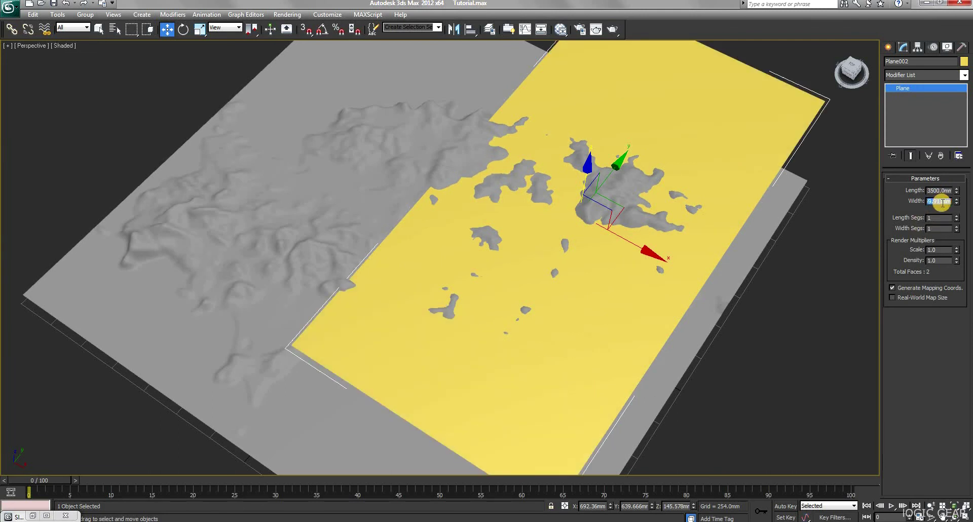
key("Return")
Step: Position the new plane at X 0, Y 0 and Z 99.725 mm
double_click(595, 506)
type("00.0mm")
double_click(632, 505)
type("0")
double_click(676, 505)
type("99.")
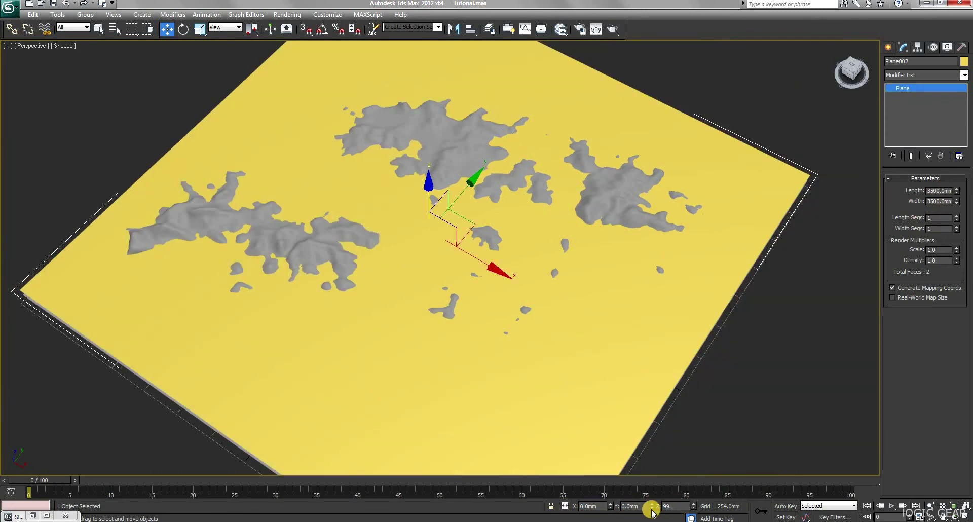
type("725")
key("Return")
Step: Add a new Standard material in an empty area of the Slate Material Editor and open its parameters
left_click(561, 30)
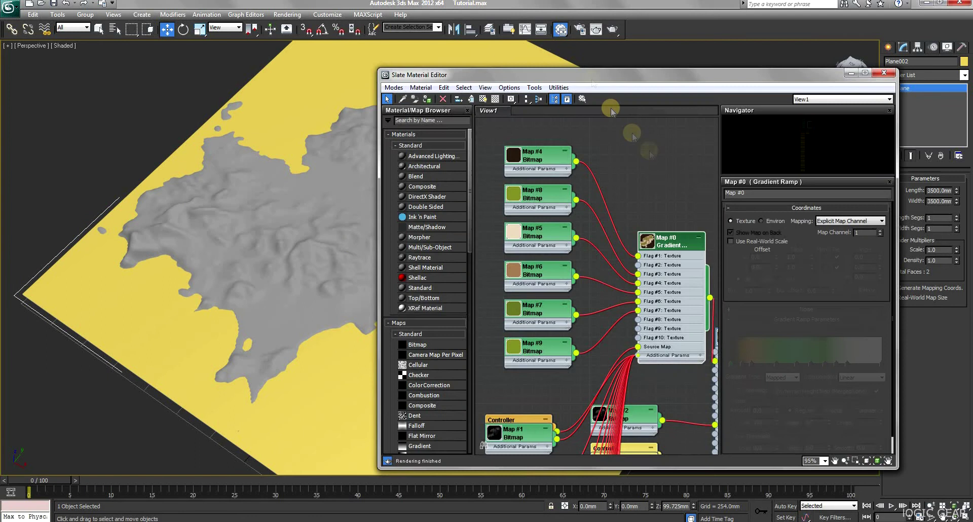
left_click_drag(822, 131, 797, 126)
double_click(420, 288)
double_click(595, 219)
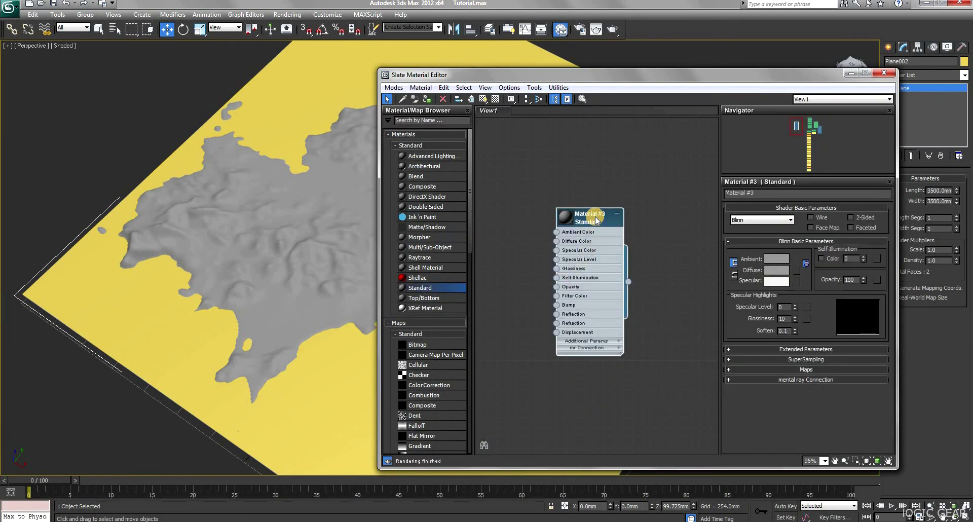
Step: Set the new material's ambient and diffuse colour to cyan (red 31, green 247, blue 255) and its self-illumination to 62
left_click(775, 258)
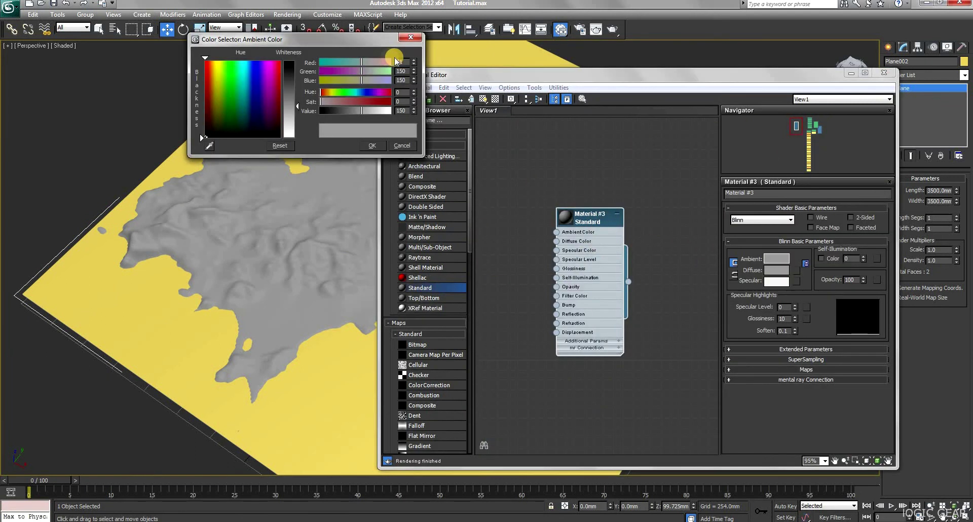
left_click(393, 74)
left_click(390, 80)
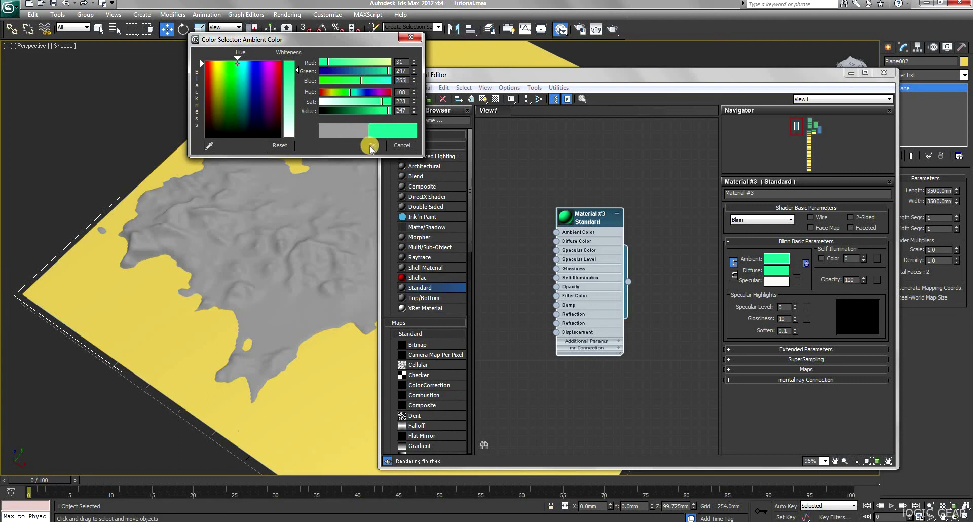
left_click(372, 146)
left_click_drag(863, 259, 865, 224)
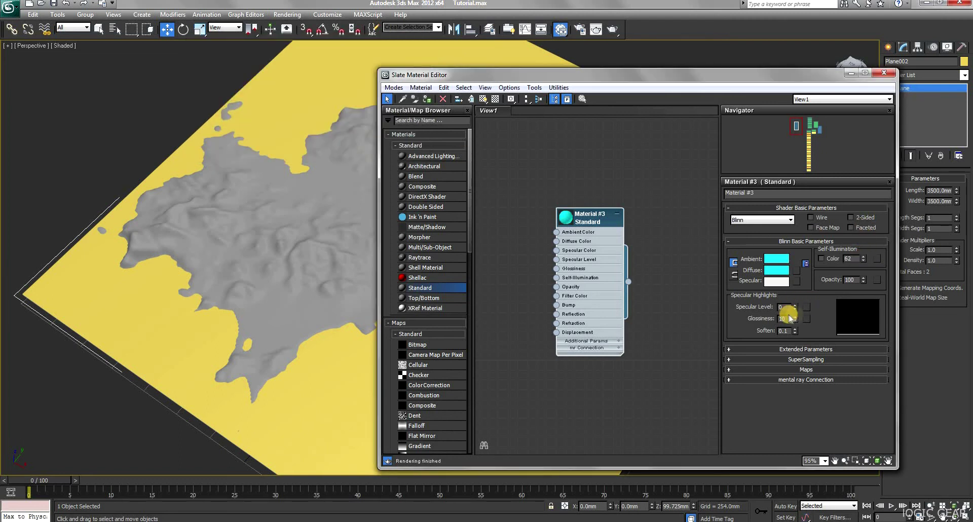
Step: Set the material's specular level to 77, glossiness to 74 and opacity to 38
mouse_move(795, 307)
left_mouse_down()
mouse_move(795, 281)
mouse_move(796, 302)
left_mouse_up()
left_click_drag(795, 320, 803, 290)
left_click_drag(794, 323, 794, 325)
left_click_drag(863, 280, 863, 278)
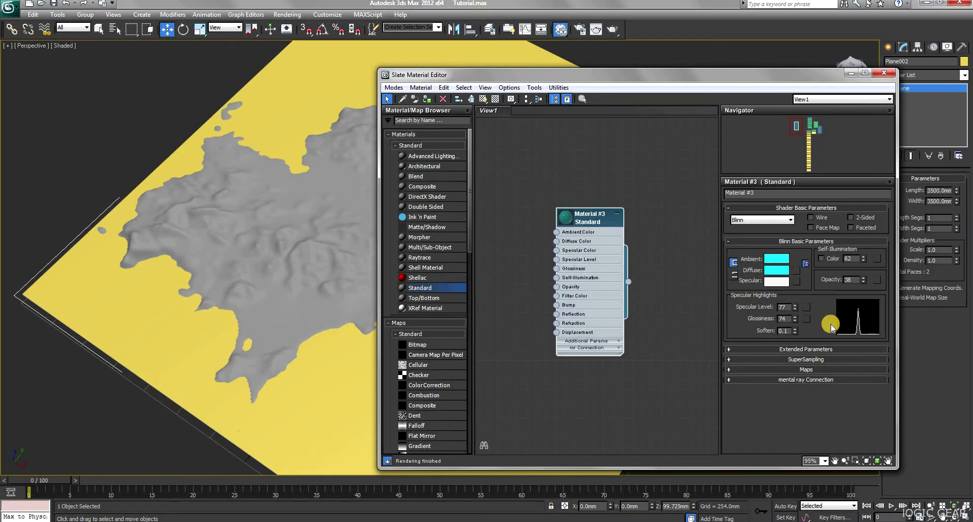
Step: Assign a Noise map to the material's bump slot and set the bump amount to 93
left_click(816, 369)
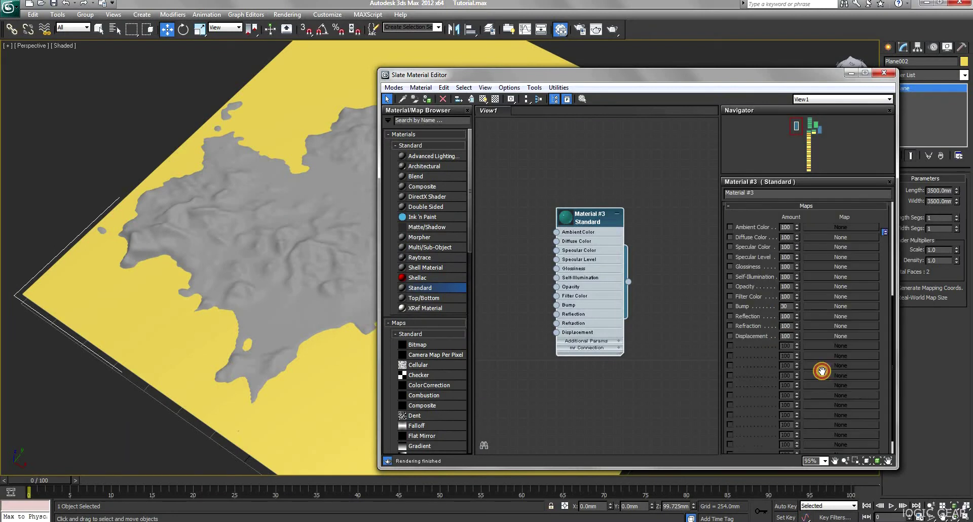
left_click(813, 307)
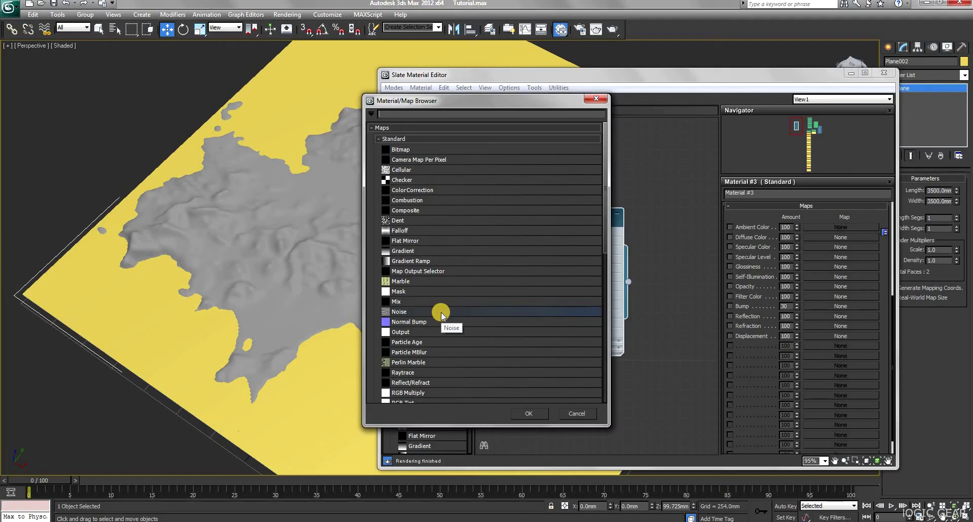
double_click(377, 324)
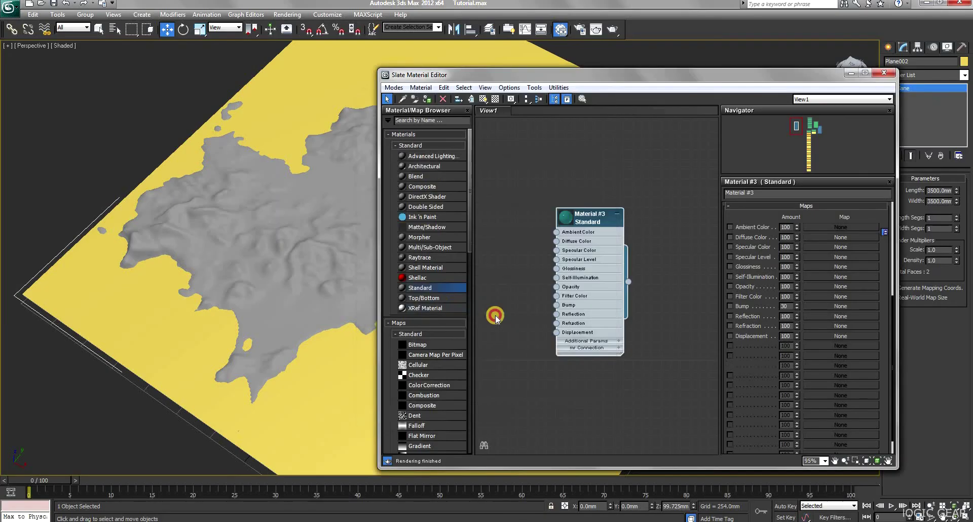
double_click(783, 307)
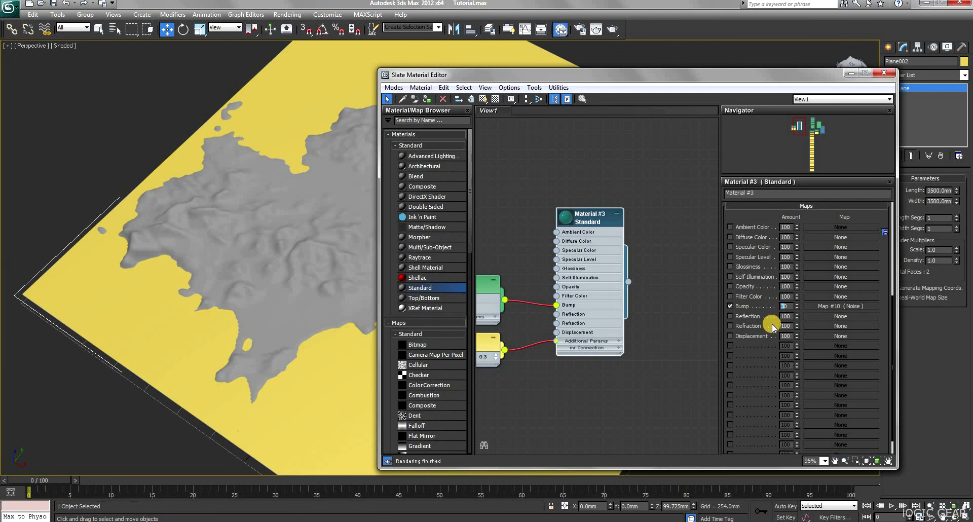
type("93")
key("Return")
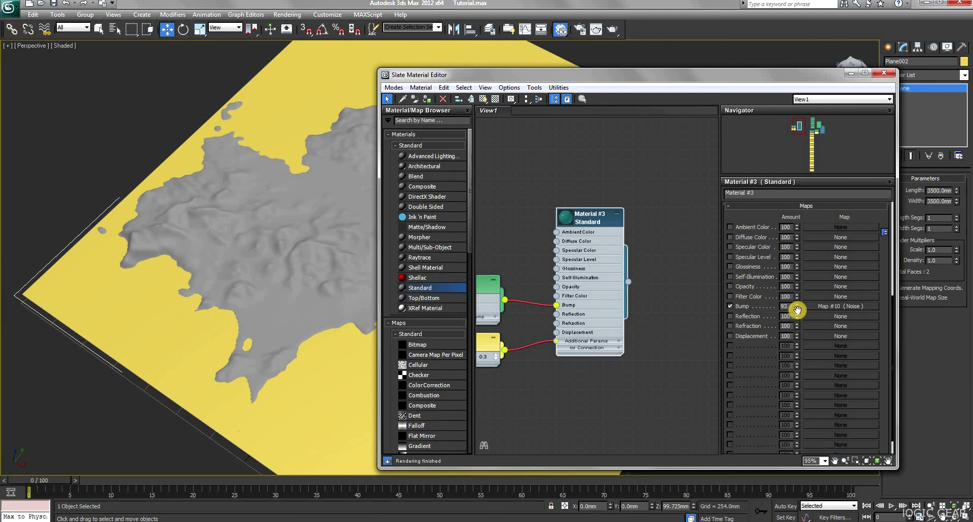
Step: Open the bump Noise map's parameters and set its tiling to 70.2 in X and 64.9 in Y
scroll(826, 308, "down", 1)
left_click(826, 308)
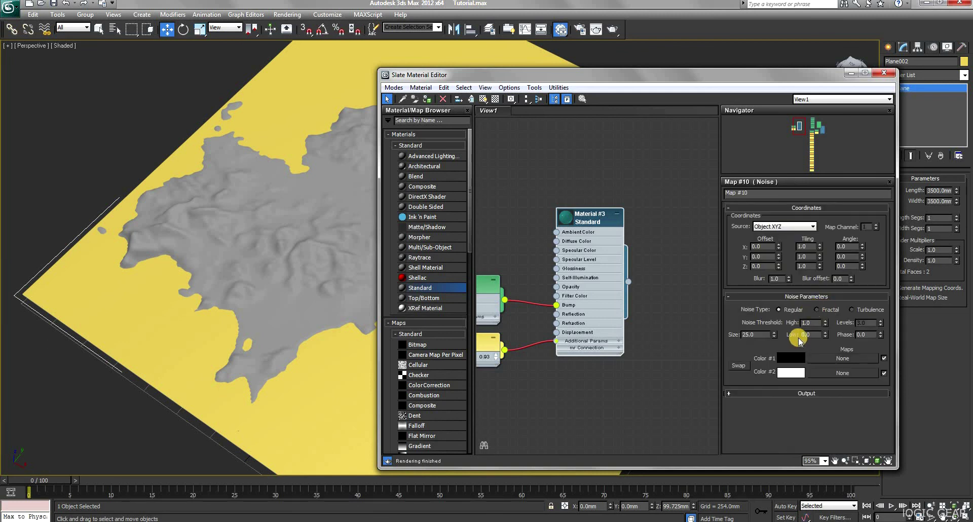
left_click_drag(820, 247, 826, 476)
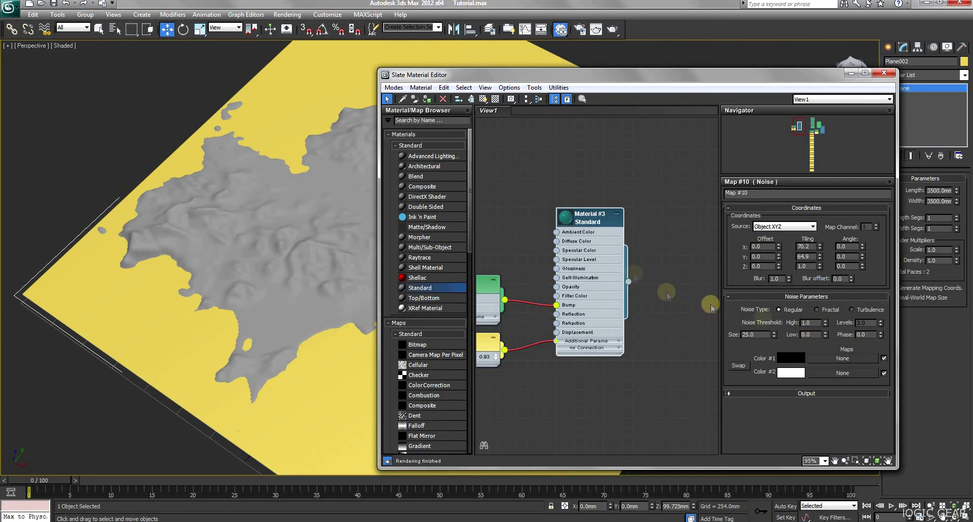
Step: Assign the cyan water material to the selected plane, render the perspective view, and clear the render and material editor windows away
double_click(588, 218)
right_click(597, 213)
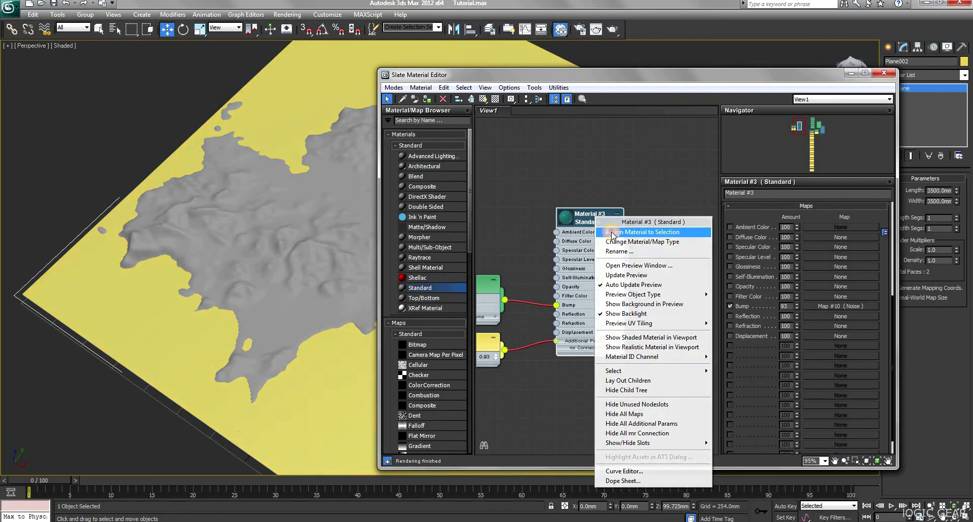
left_click(611, 232)
left_click(611, 28)
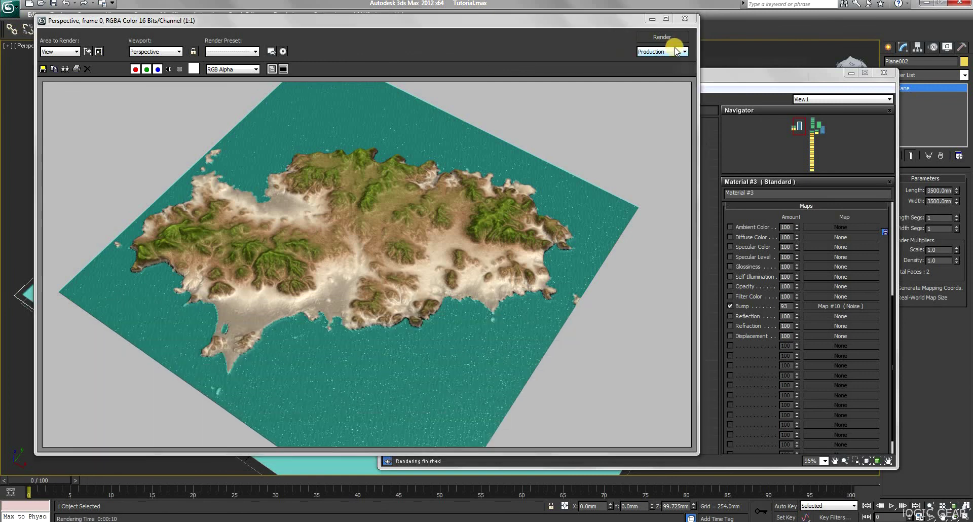
left_click(684, 18)
left_click(851, 72)
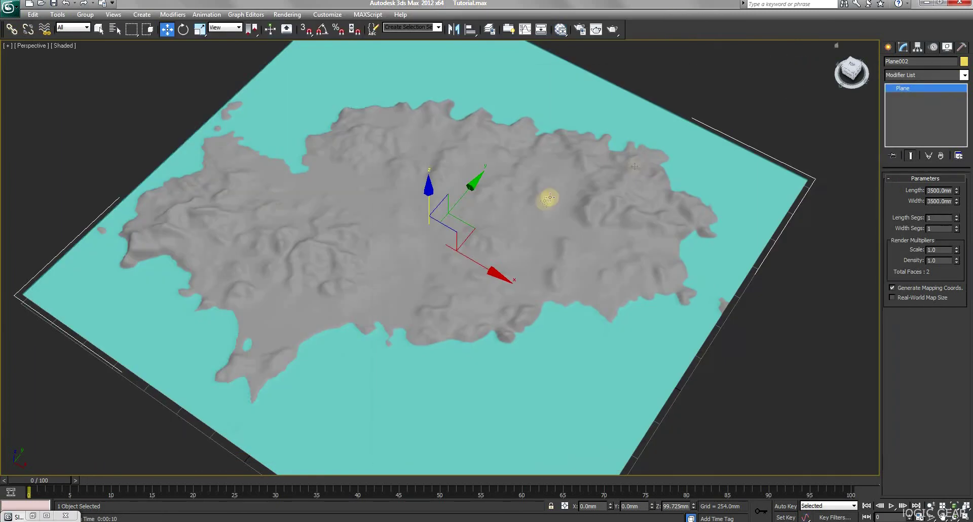
Step: Render the island and water plane from a steeper perspective angle, and close the rendered frame
middle_click_drag(548, 200, 571, 212)
left_click(954, 516)
left_click_drag(509, 198, 498, 229)
left_click(612, 29)
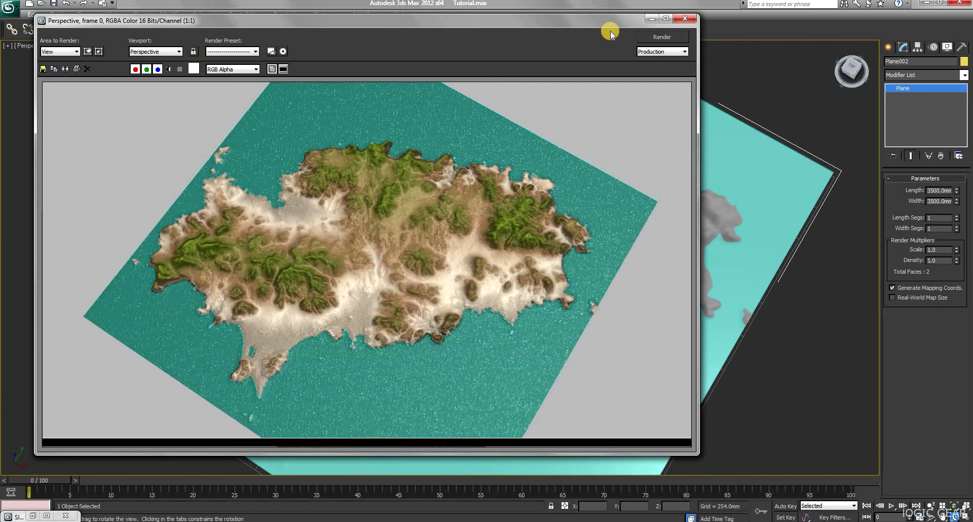
left_click(685, 18)
Step: Render the island and water plane from directly above
left_click_drag(449, 215, 475, 234)
left_click(931, 506)
left_click_drag(573, 185, 607, 219)
left_click(611, 29)
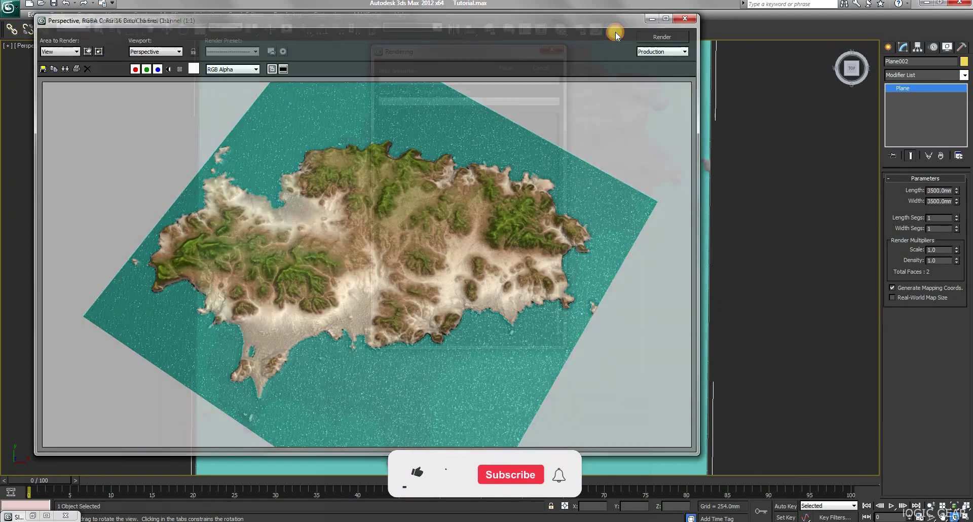